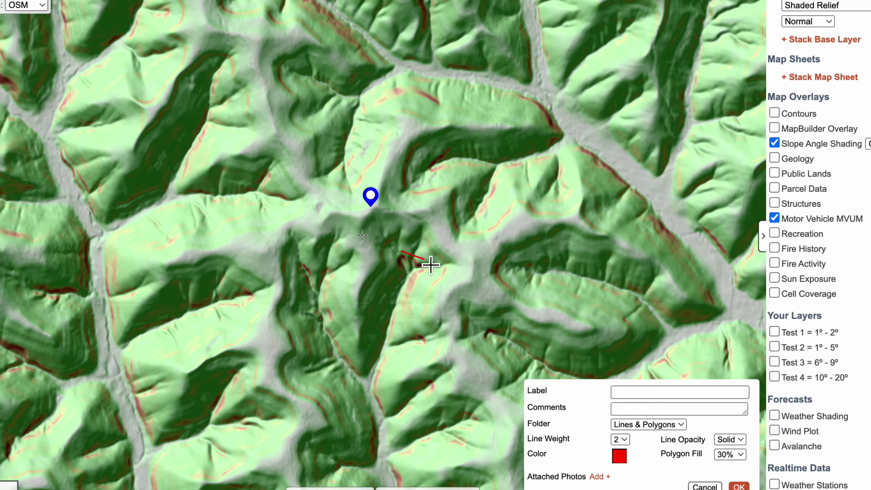
Outline the hub with a red polygon of line weight 2 that follows the ridge-top edges around every spoke radiating from the blue marker.
click(424, 259)
click(402, 332)
click(438, 367)
click(464, 413)
click(514, 375)
click(479, 331)
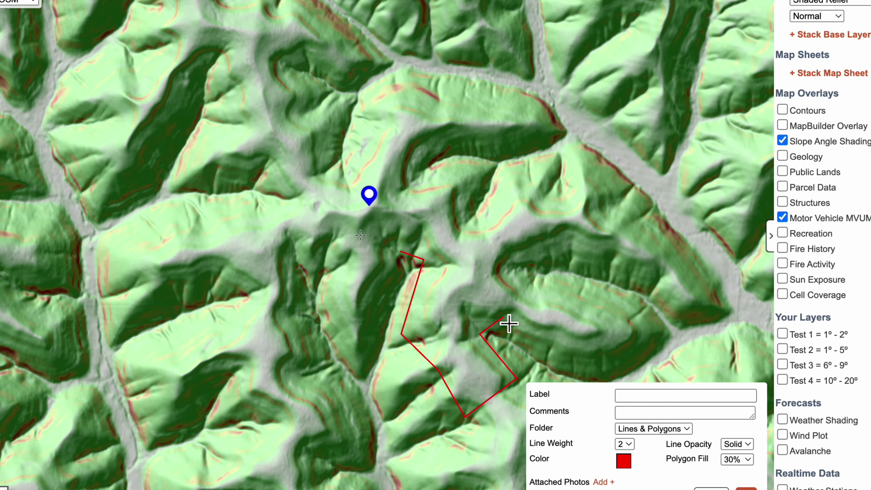
click(501, 322)
click(572, 346)
click(548, 233)
click(609, 241)
click(622, 237)
click(593, 190)
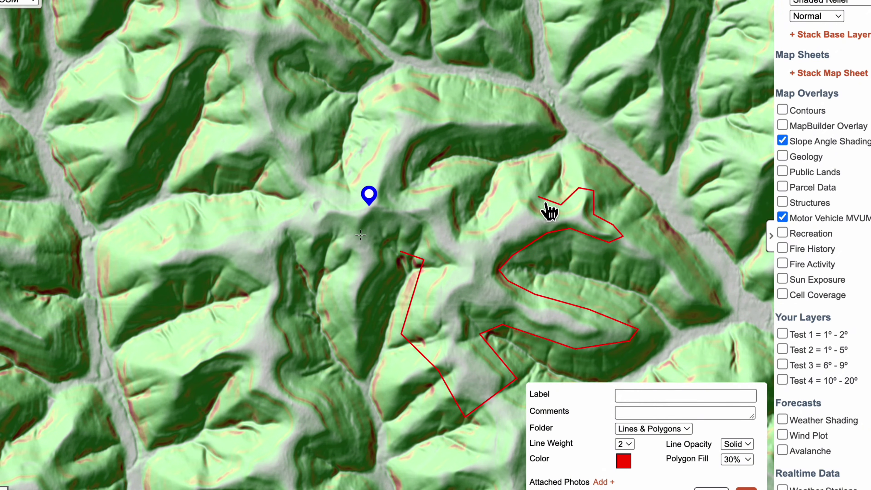
click(561, 204)
click(519, 190)
click(461, 231)
click(456, 188)
click(412, 189)
click(423, 137)
click(460, 125)
click(435, 112)
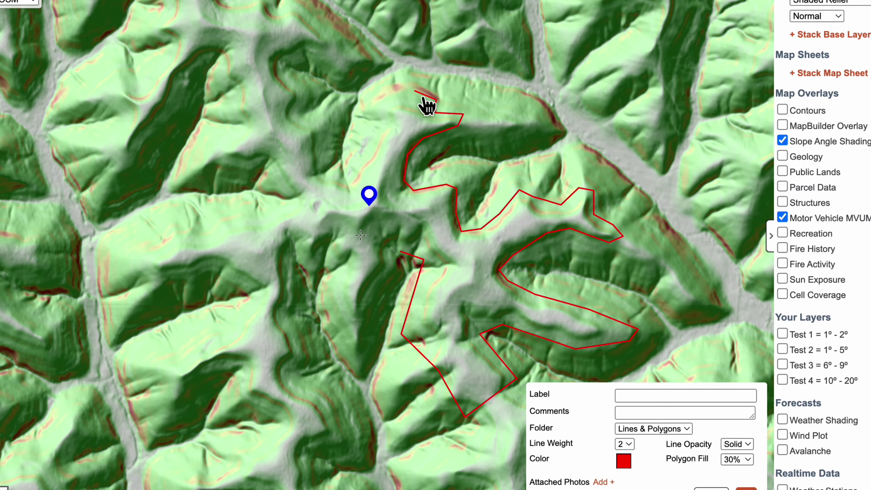
click(415, 91)
click(409, 68)
click(371, 53)
click(368, 92)
click(370, 100)
click(384, 131)
click(313, 132)
click(288, 116)
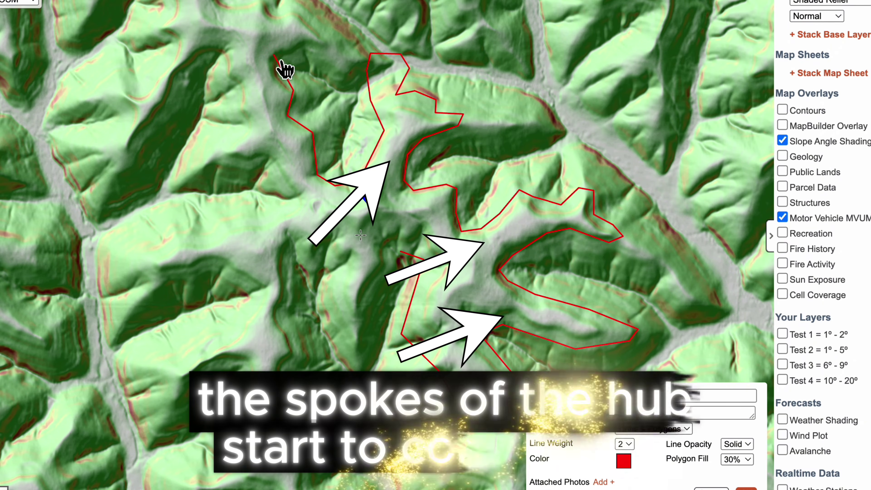
click(273, 55)
click(328, 39)
click(162, 31)
click(228, 73)
click(244, 137)
click(295, 195)
click(266, 216)
click(144, 254)
click(160, 289)
click(225, 275)
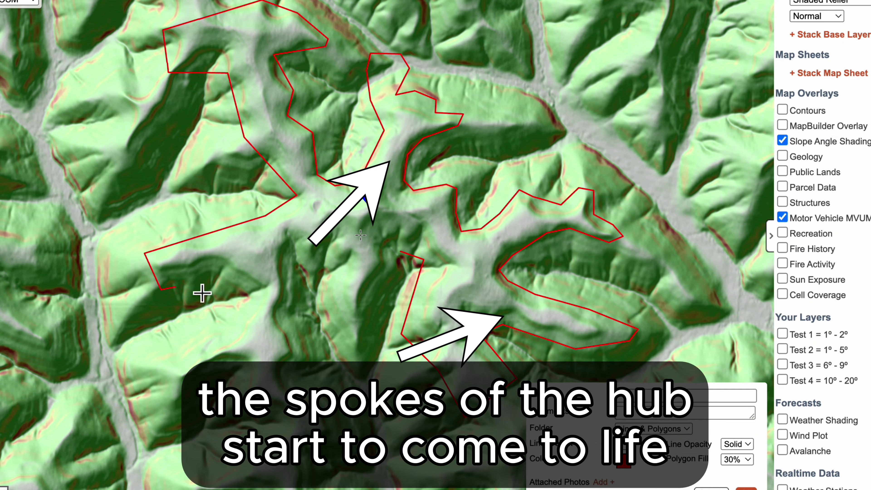
click(252, 286)
click(288, 246)
click(322, 240)
click(332, 257)
click(352, 350)
click(362, 355)
click(369, 318)
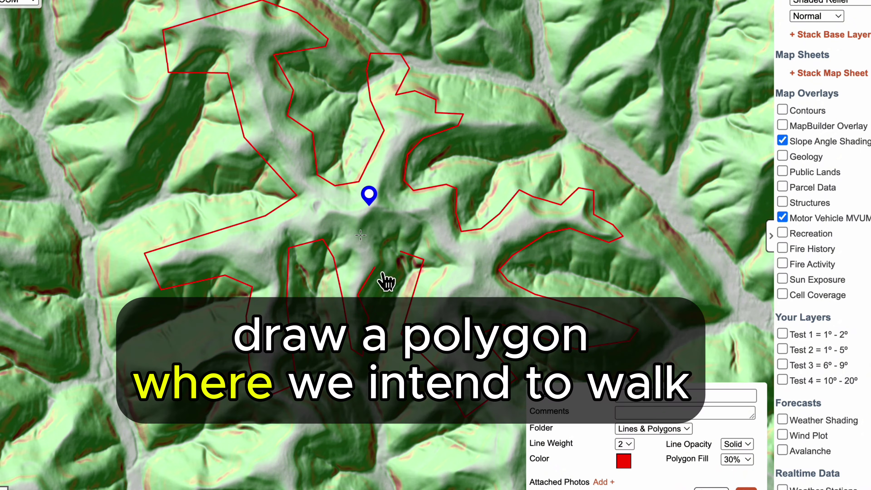
click(379, 244)
click(401, 228)
click(400, 252)
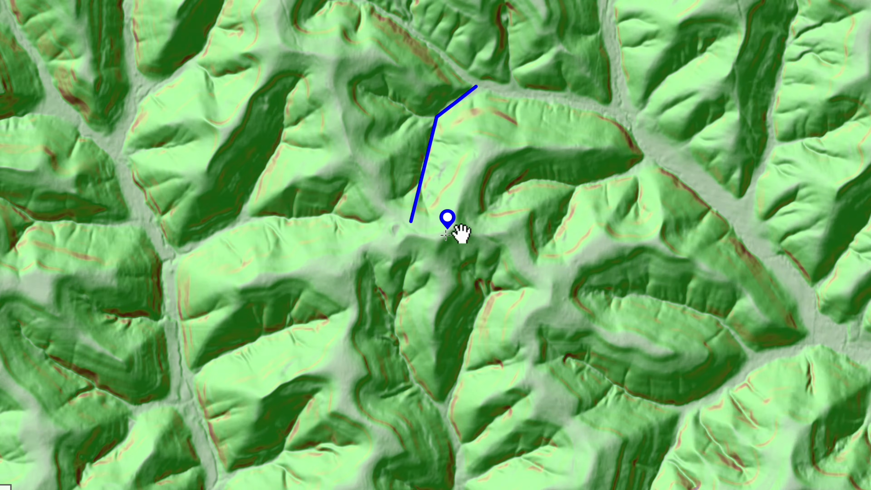
Draw blue lines of weight 5 from the surrounding valleys up the drainages and spurs toward the hub marker.
click(649, 158)
click(532, 179)
click(559, 228)
click(744, 348)
click(576, 294)
click(180, 245)
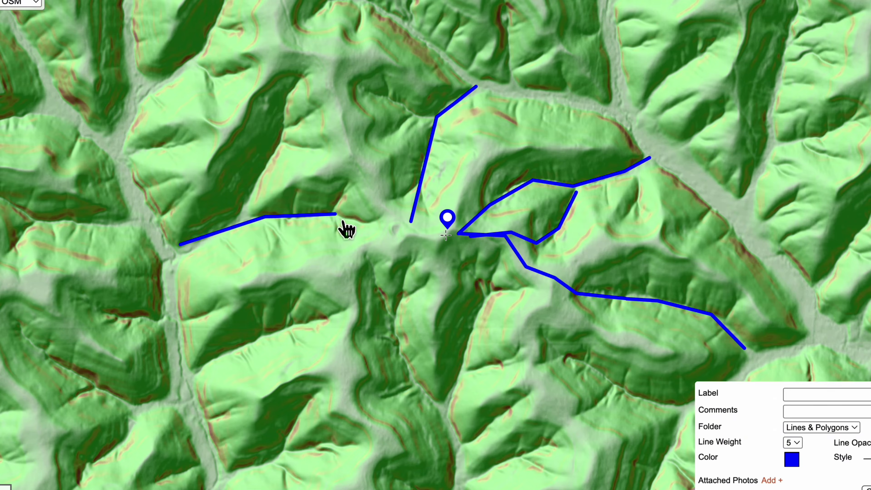
click(364, 223)
click(190, 378)
click(353, 254)
double_click(422, 236)
click(485, 293)
click(628, 396)
Set the line color to red.
click(792, 469)
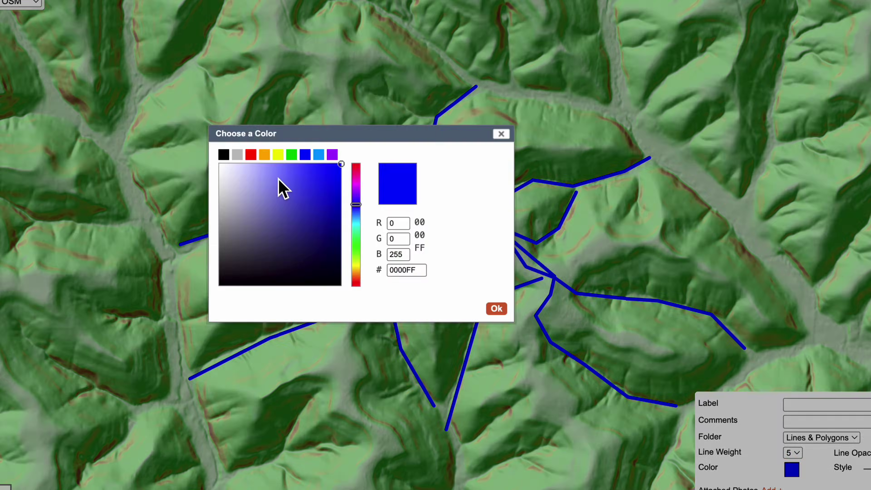
click(250, 154)
click(495, 307)
Draw red lines of weight 5 from the outer ends of the surrounding ridges toward the hub marker.
double_click(432, 238)
click(187, 288)
click(320, 275)
click(390, 449)
click(344, 403)
click(601, 462)
click(702, 358)
click(767, 317)
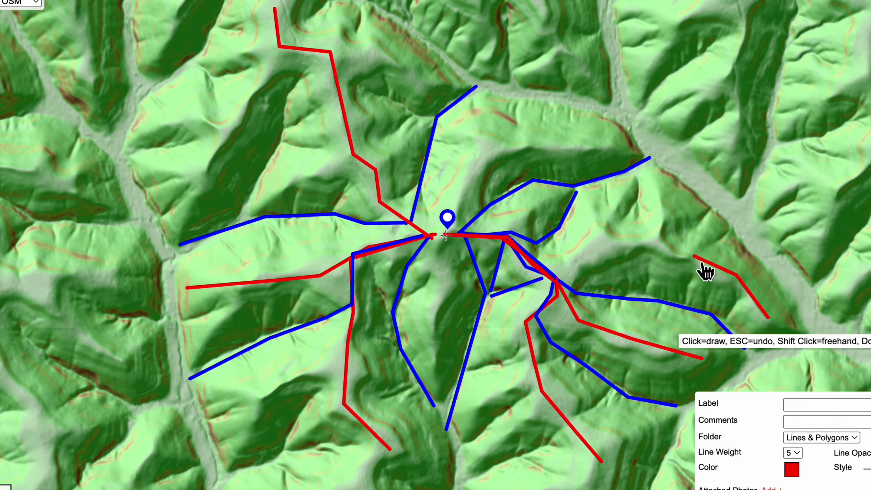
click(661, 159)
double_click(446, 234)
click(643, 169)
click(604, 218)
click(652, 157)
click(543, 200)
click(641, 153)
click(472, 84)
click(382, 158)
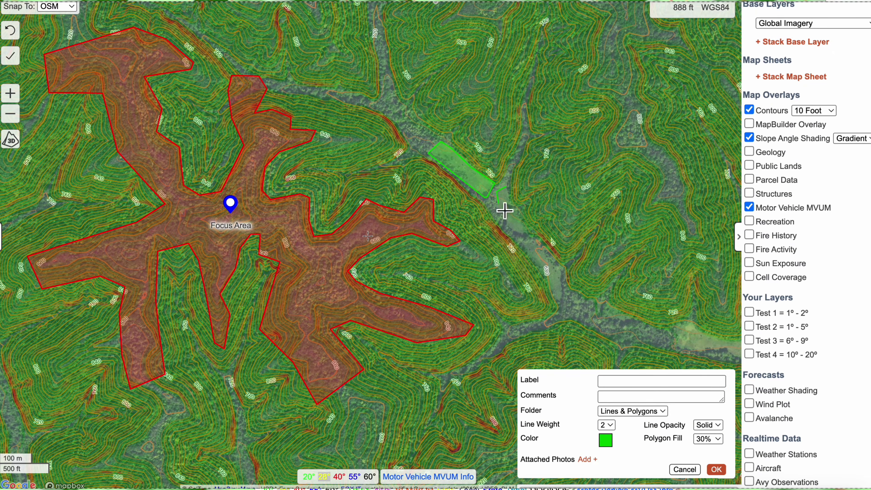
Outline the open pasture fields along the valley east of the focus area with green polygons at 30% fill.
click(530, 234)
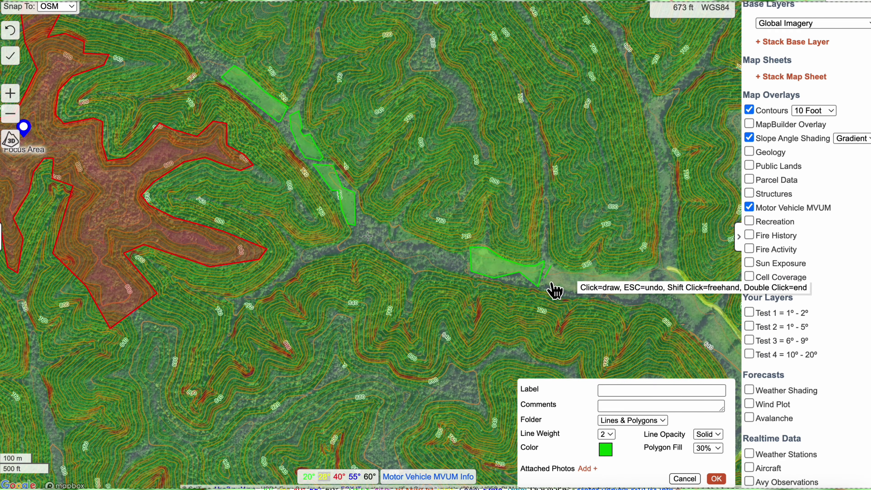
click(652, 270)
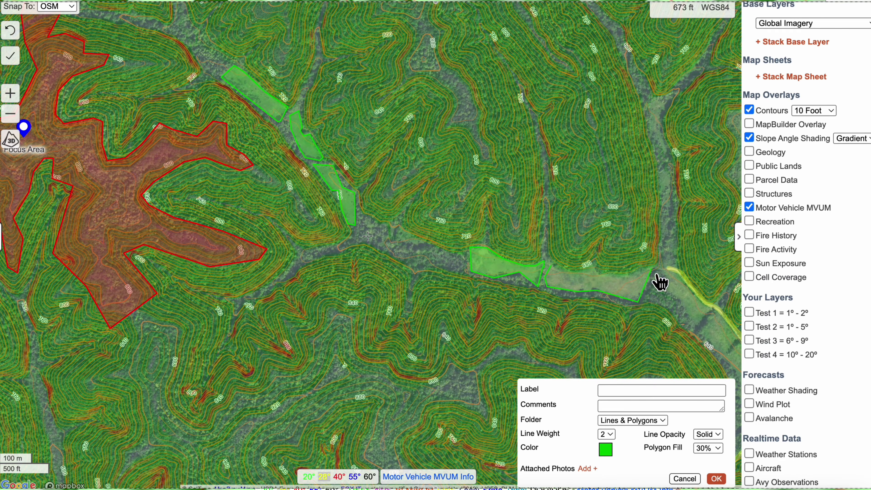
click(638, 301)
key(Return)
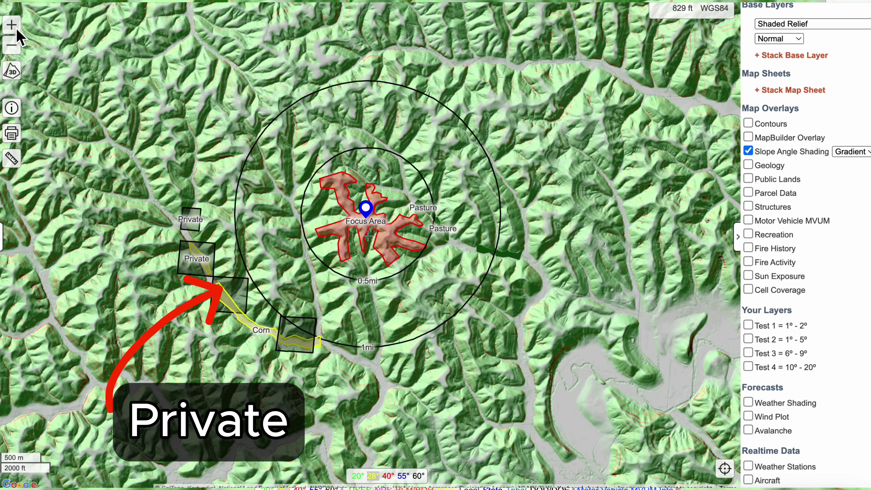
Add a red line along the ridge from the north, past the hub marker's west side, to the ridge's southern end.
click(14, 28)
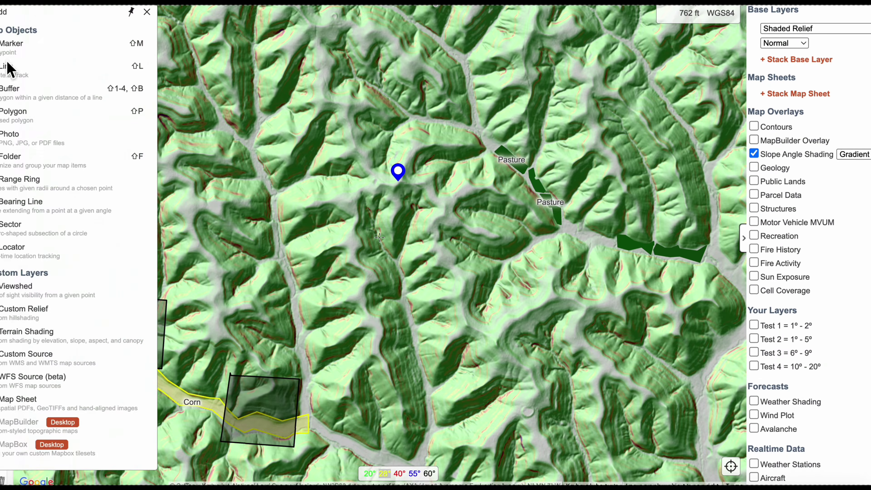
click(10, 67)
mouse_move(301, 13)
mouse_down()
mouse_move(314, 24)
mouse_move(327, 106)
mouse_move(383, 189)
mouse_move(357, 227)
mouse_move(402, 407)
mouse_up()
click(399, 405)
click(403, 440)
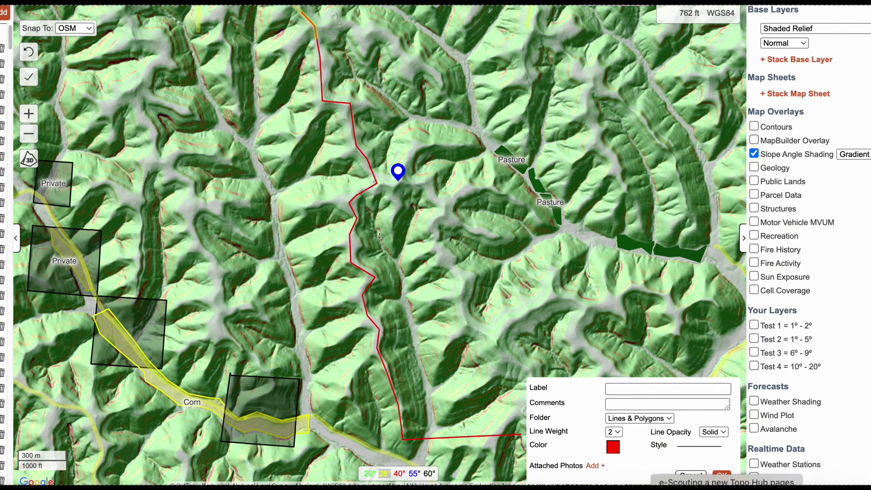
click(721, 475)
Add a second red line from the first line's bend, through the hub marker and along the ridge to its southeastern end.
click(4, 13)
click(16, 73)
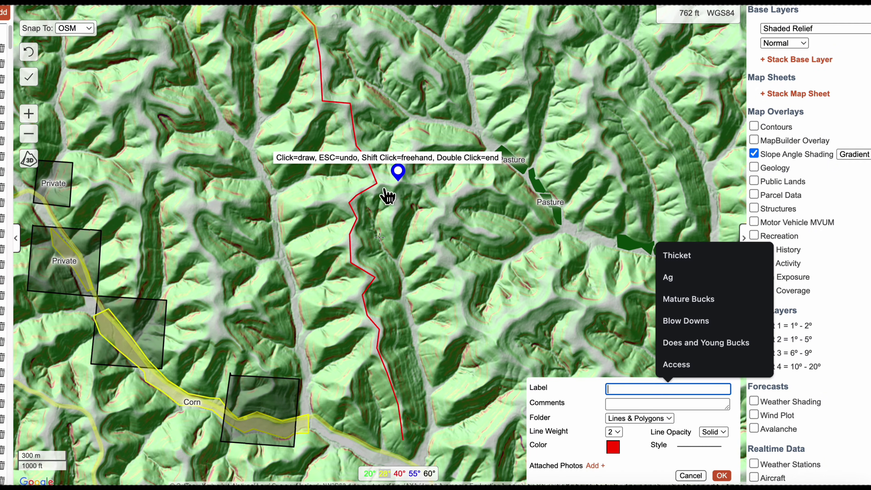
click(376, 183)
click(436, 179)
click(435, 199)
click(449, 206)
click(448, 217)
click(437, 222)
click(440, 255)
click(460, 279)
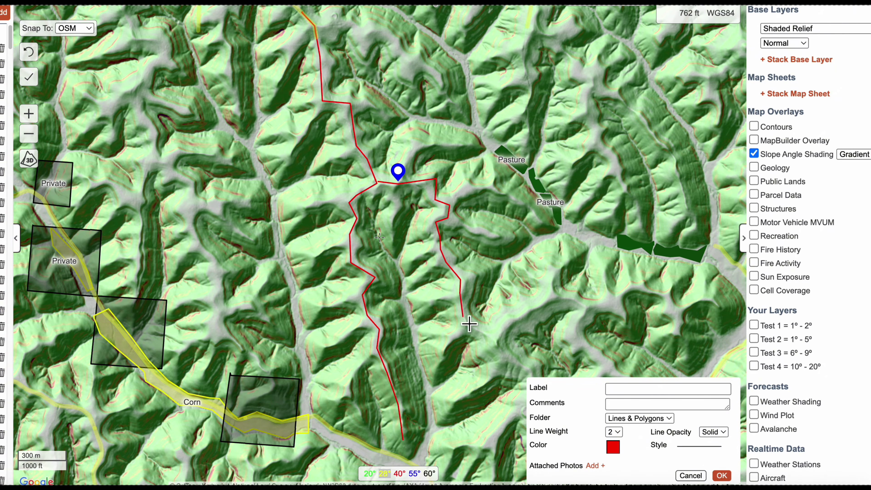
click(466, 323)
click(499, 340)
click(552, 298)
click(590, 307)
click(575, 337)
drag(577, 342, 504, 259)
click(541, 293)
click(595, 326)
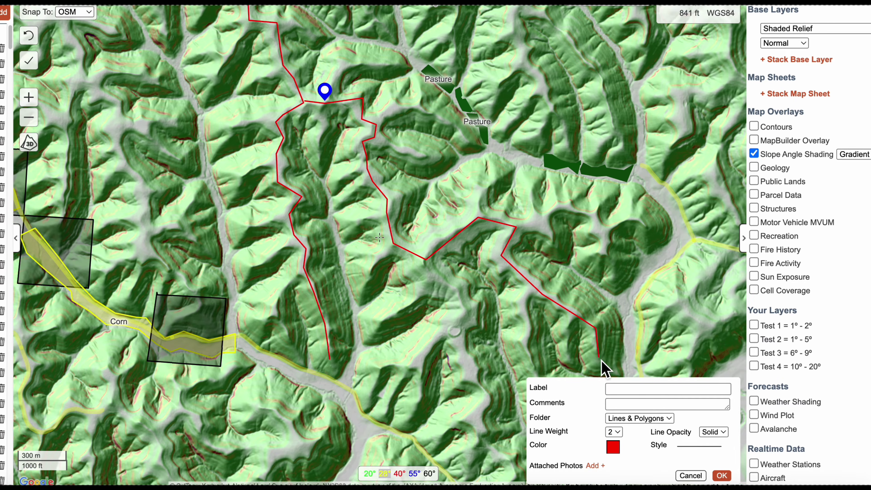
double_click(600, 360)
Examine the terrain along the red ridge lines, from the northern line end back to the saddle at the hub marker.
drag(432, 322, 471, 428)
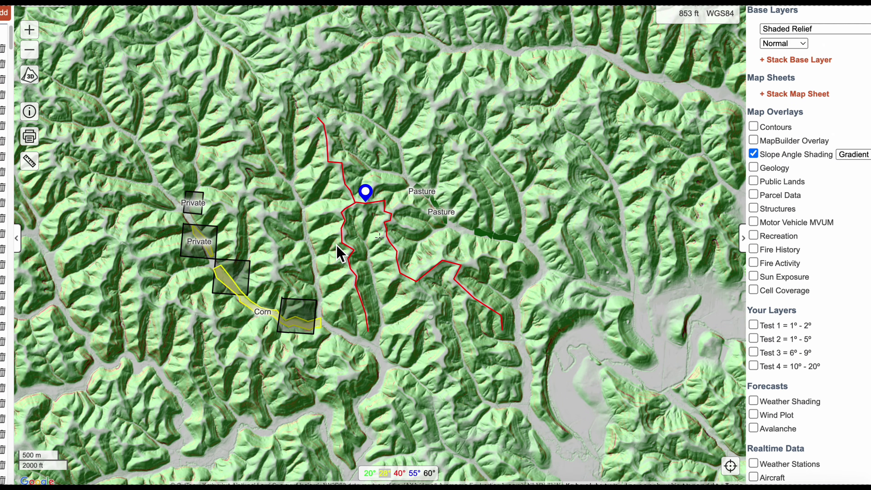
click(32, 32)
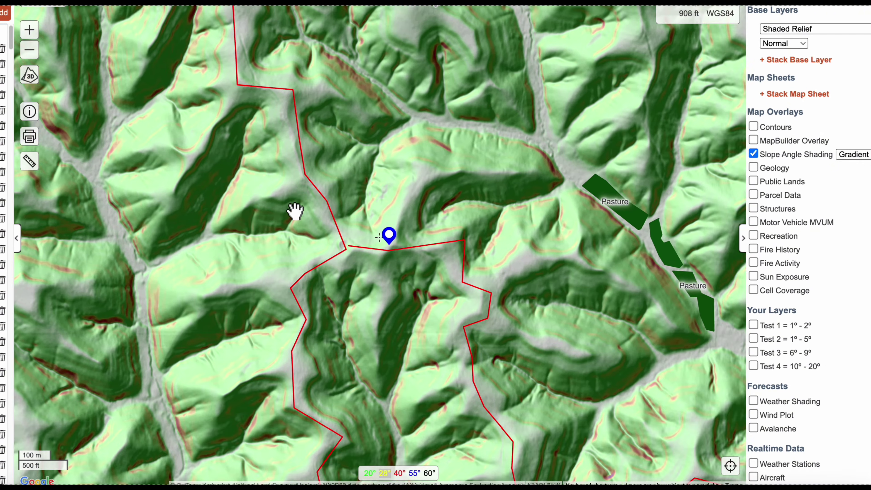
drag(295, 210, 347, 360)
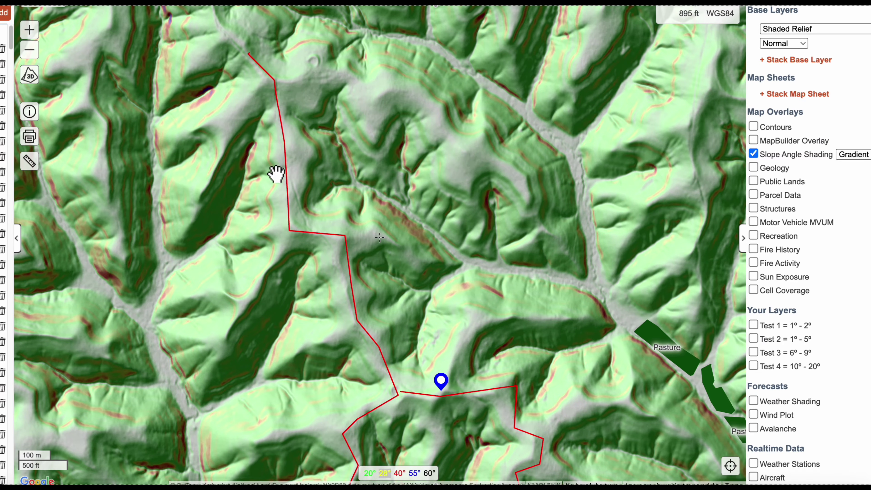
drag(266, 164, 338, 311)
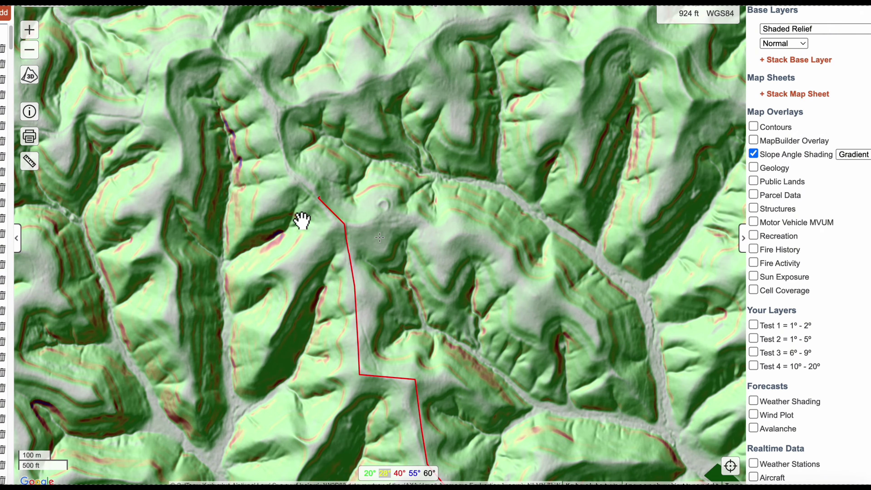
drag(247, 128, 302, 250)
drag(307, 103, 336, 155)
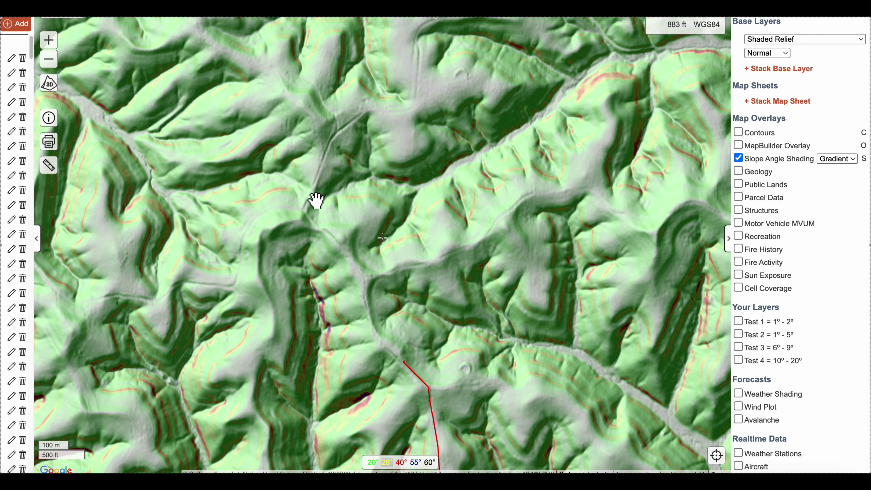
drag(367, 292, 291, 139)
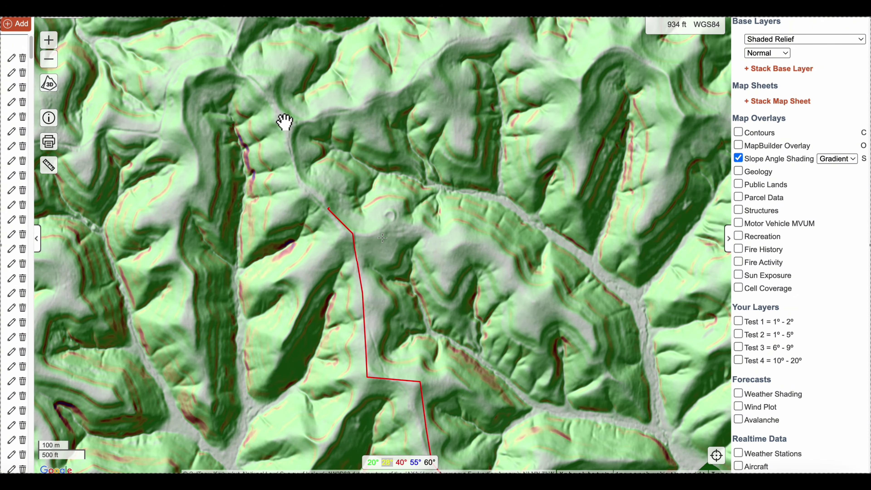
scroll(301, 157, up, 1)
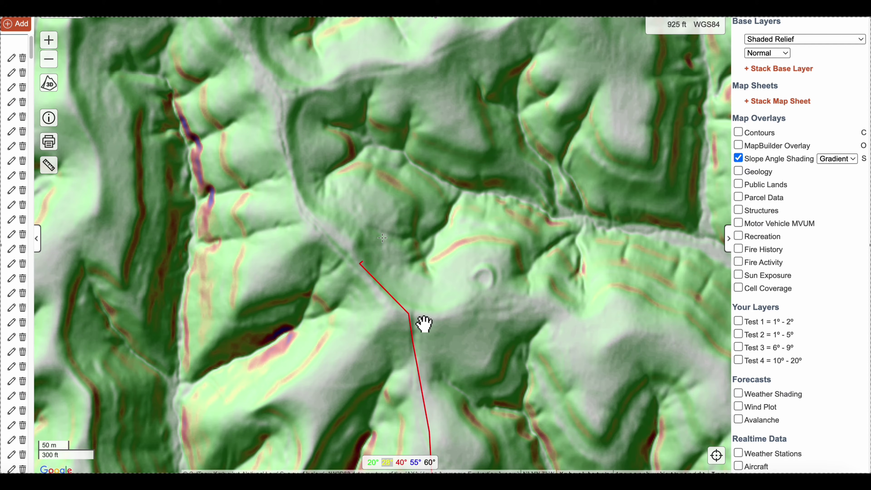
scroll(467, 350, down, 2)
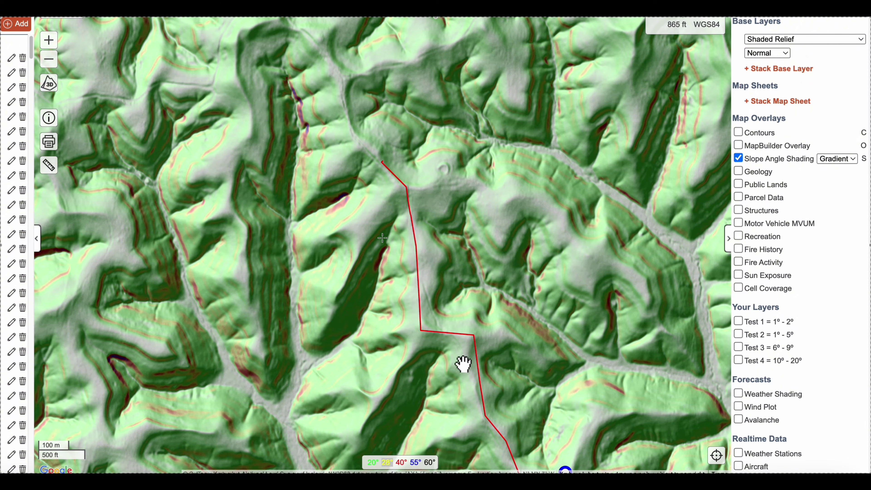
drag(462, 370, 428, 275)
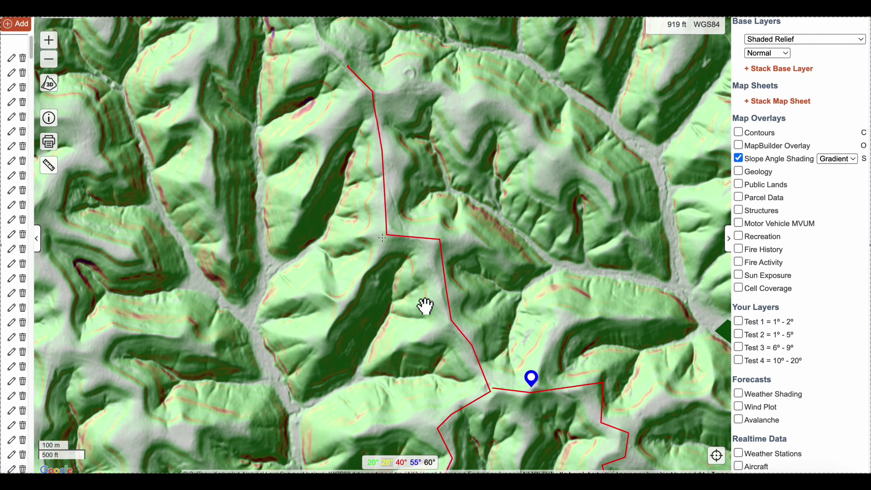
scroll(425, 306, down, 1)
drag(424, 301, 419, 284)
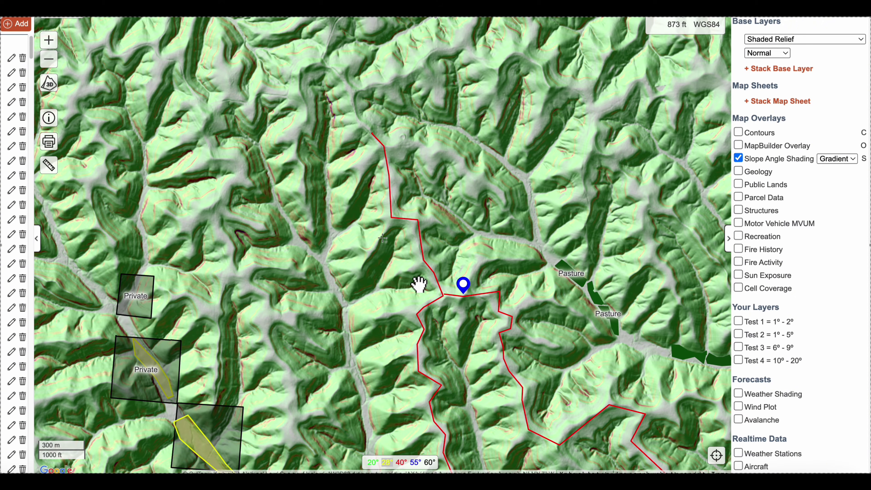
drag(419, 284, 416, 254)
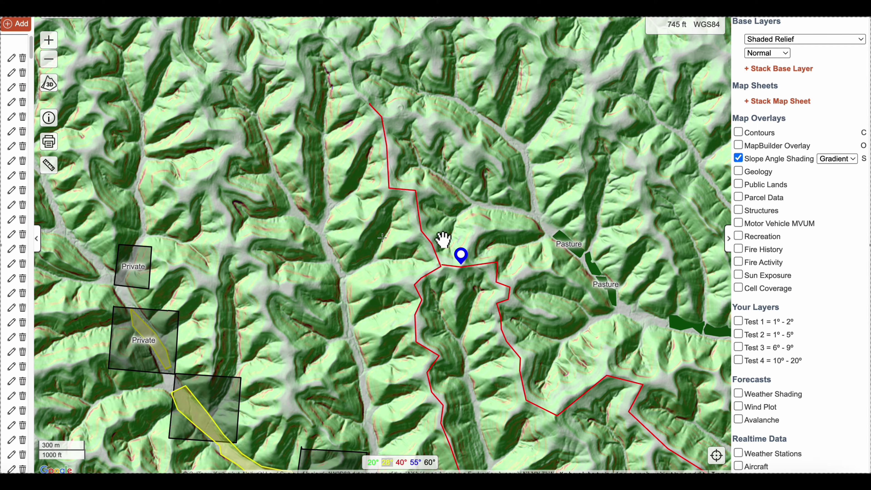
scroll(466, 291, up, 2)
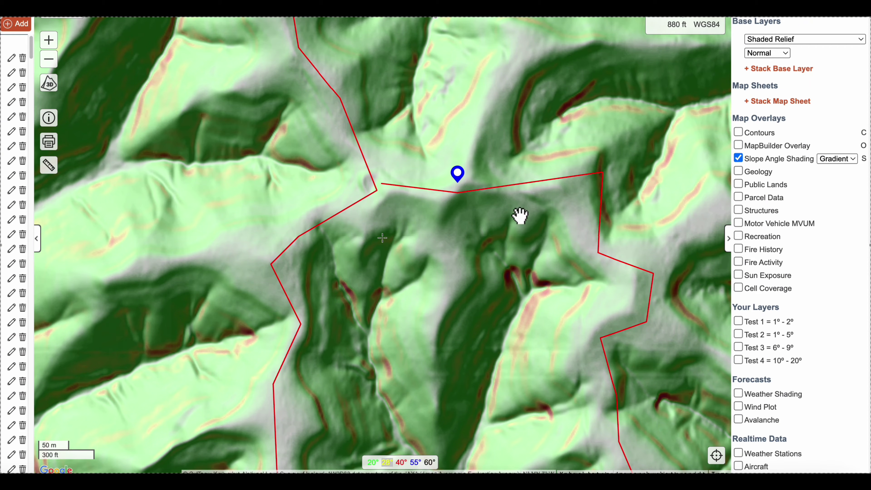
drag(516, 218, 445, 288)
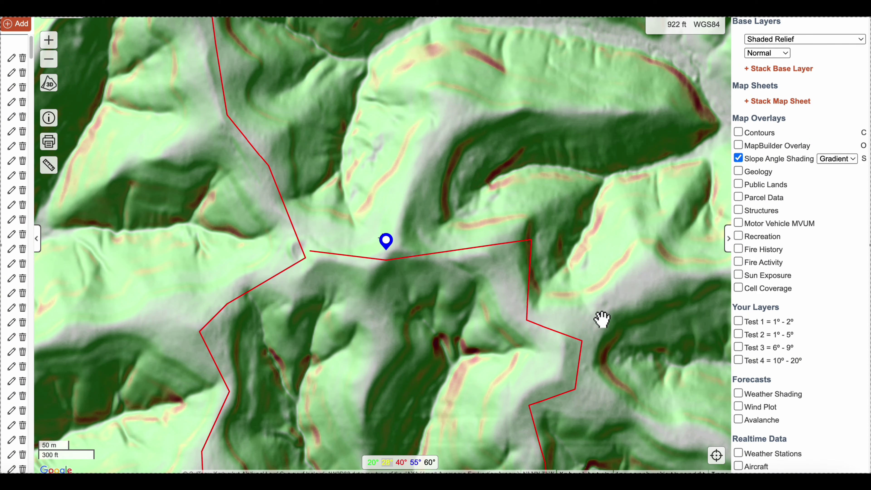
Show 10-foot contours over the terrain around the hub marker.
key(c)
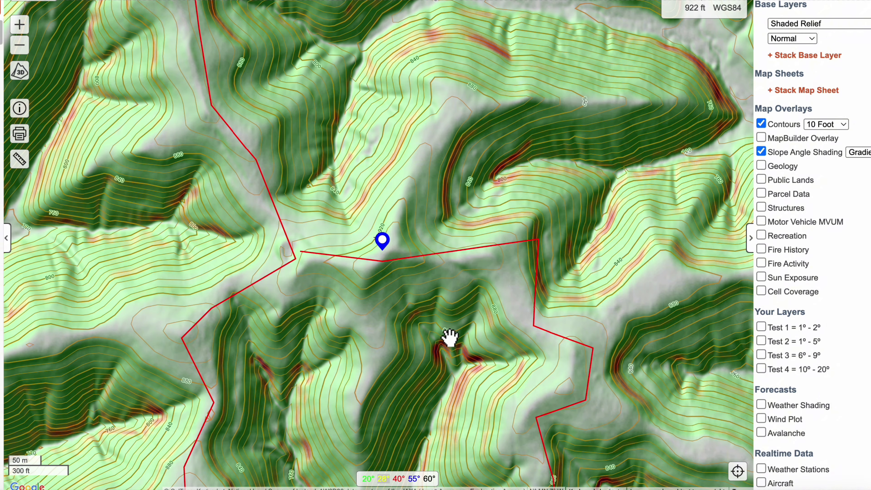
drag(449, 317, 455, 308)
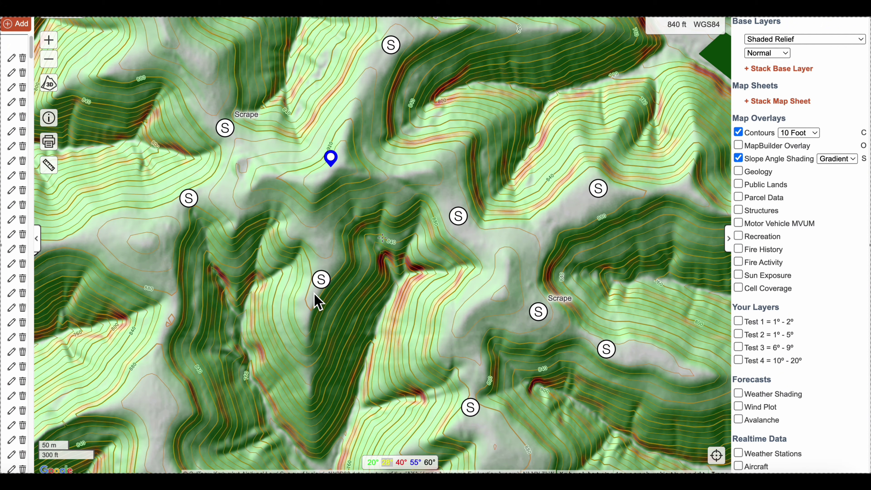
click(322, 285)
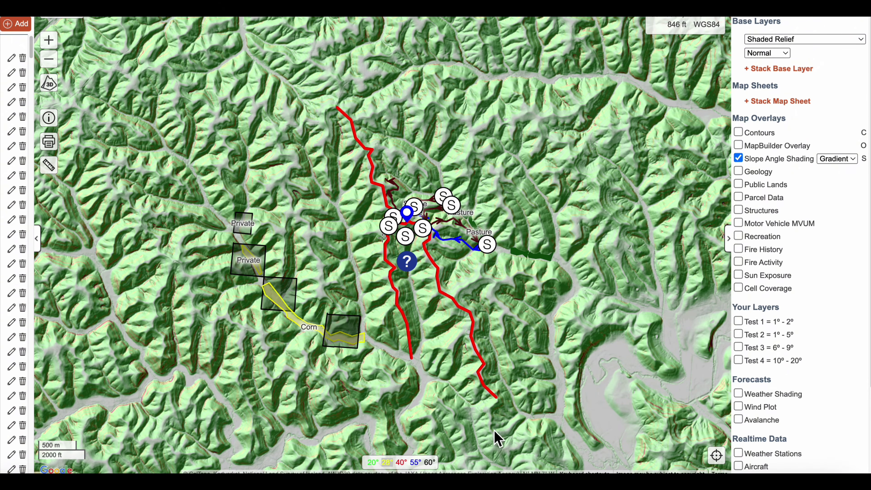
Check the length of the eastern red ridge line and examine the travel routes between the hub marker and the pastures.
click(447, 298)
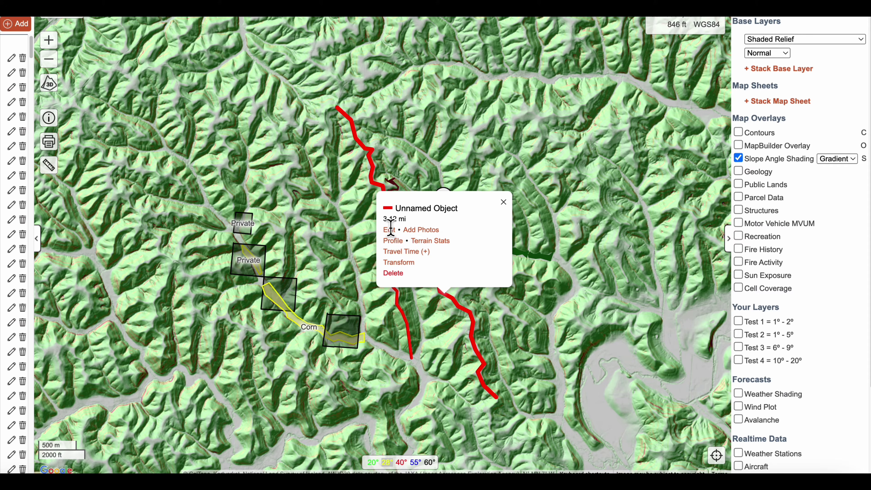
click(503, 203)
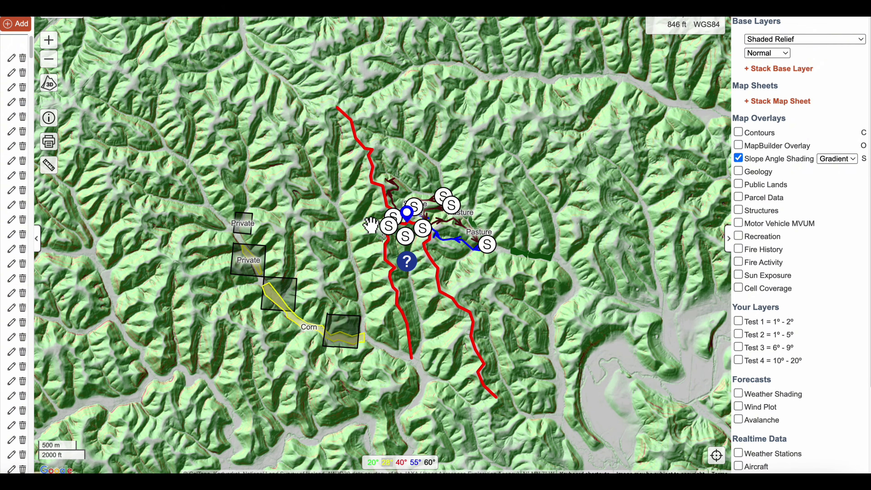
scroll(370, 225, up, 3)
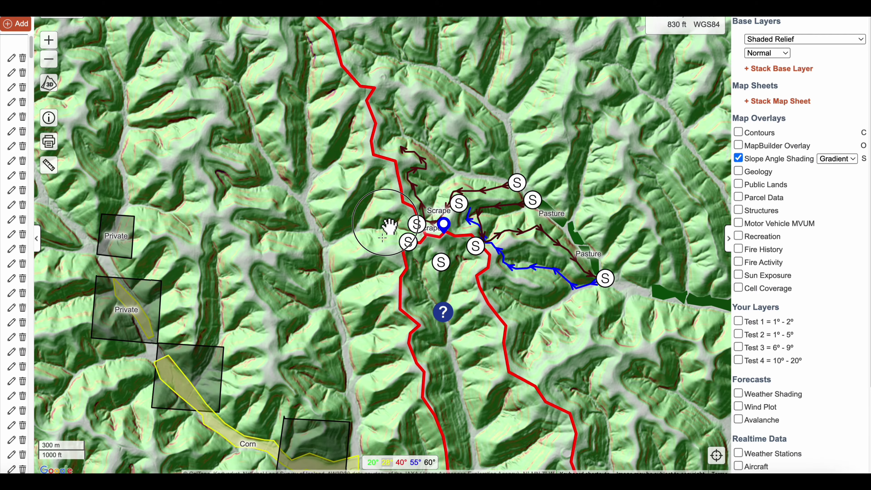
drag(390, 227, 370, 227)
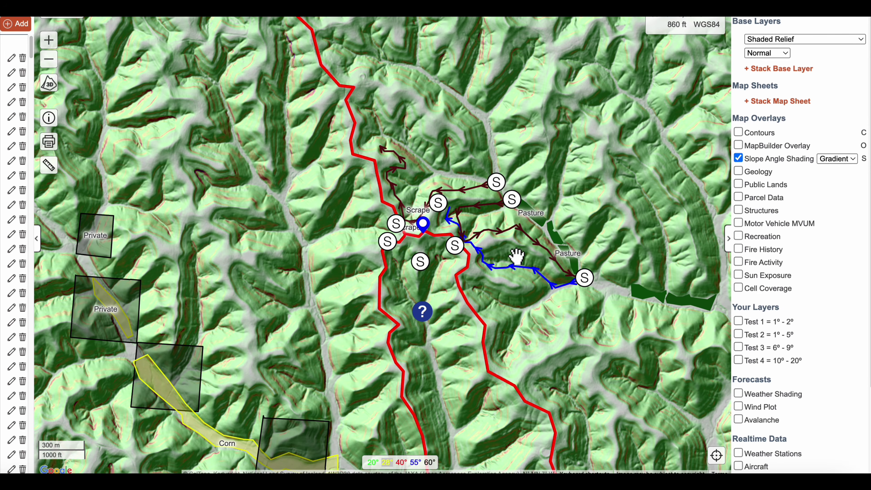
scroll(516, 255, up, 2)
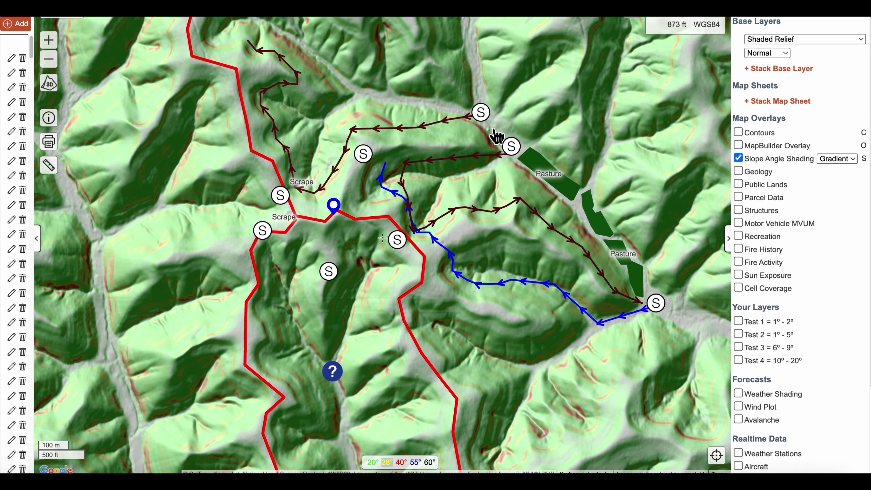
drag(532, 194, 524, 198)
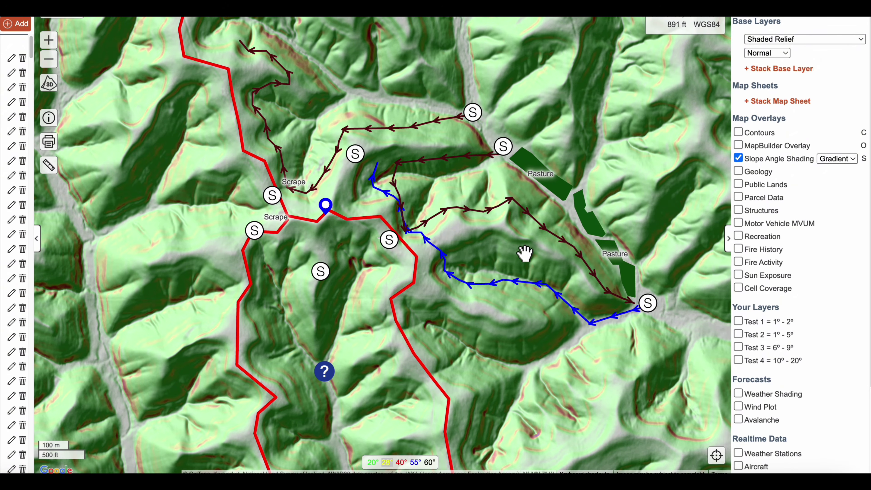
drag(463, 131, 487, 158)
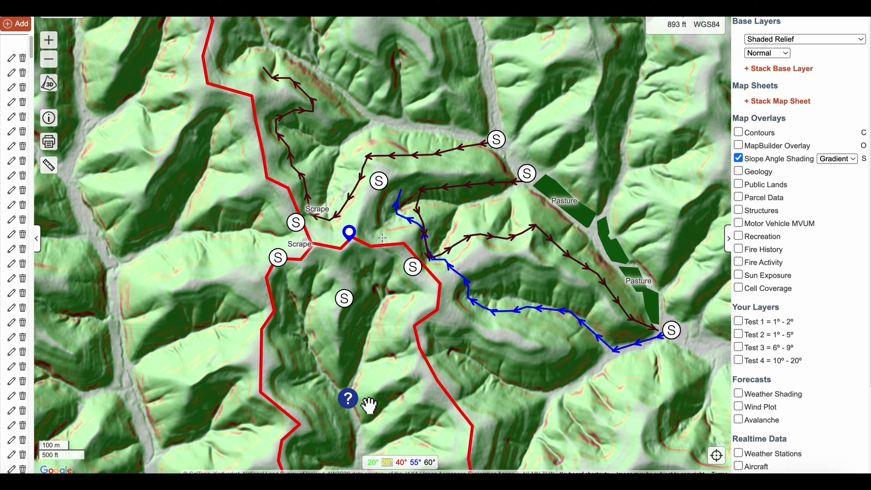
Reshape the dark red arrowed line's southeastern end below the lower pasture, curving it around the point toward the S marker.
drag(679, 357, 619, 348)
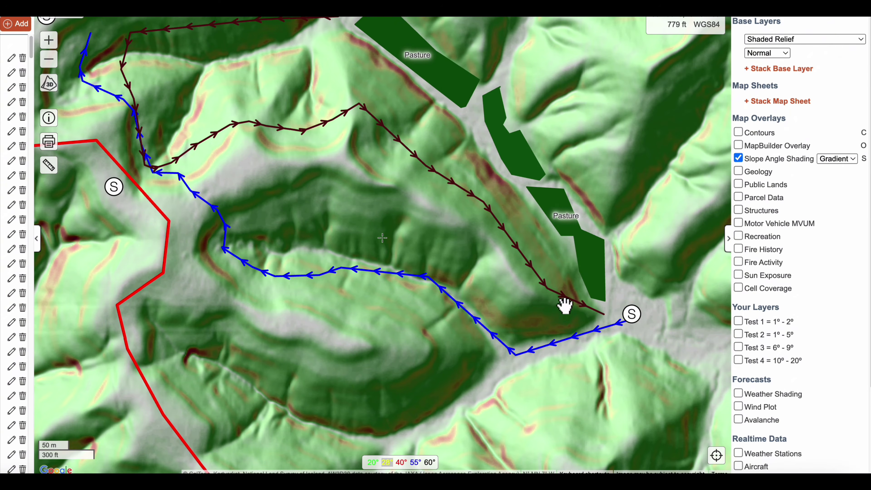
scroll(580, 316, up, 3)
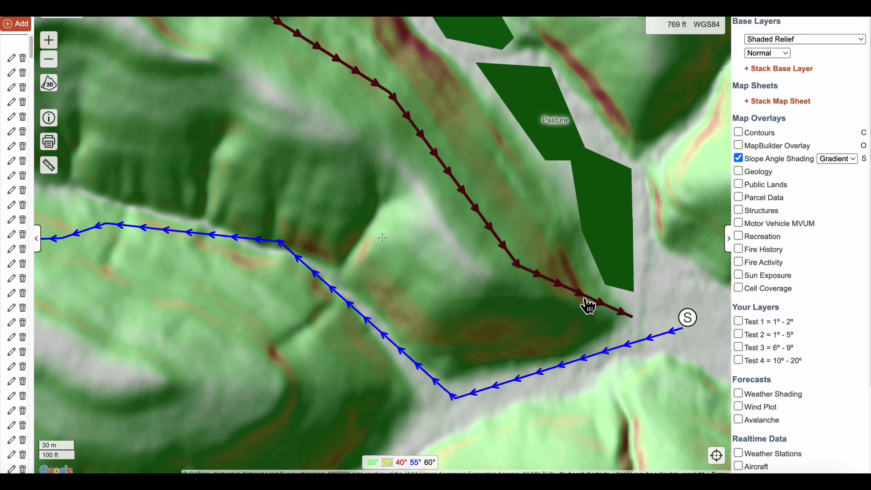
click(585, 301)
click(527, 231)
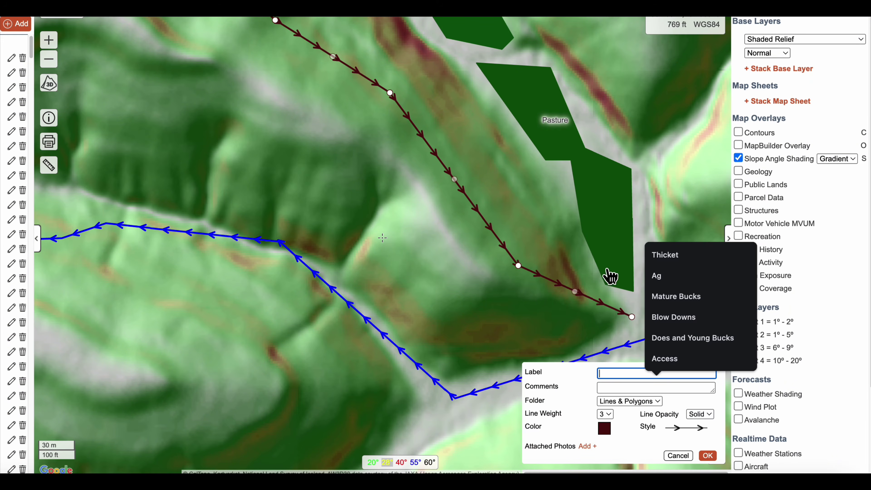
drag(579, 296, 579, 305)
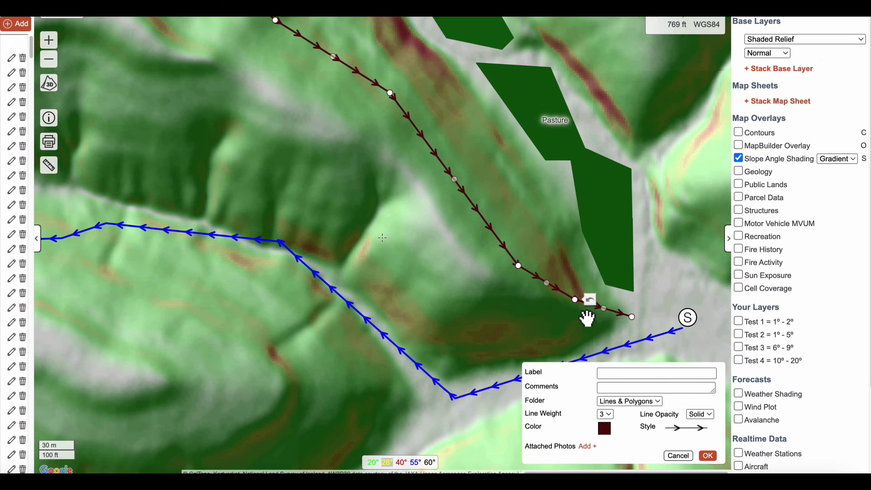
drag(525, 278, 552, 293)
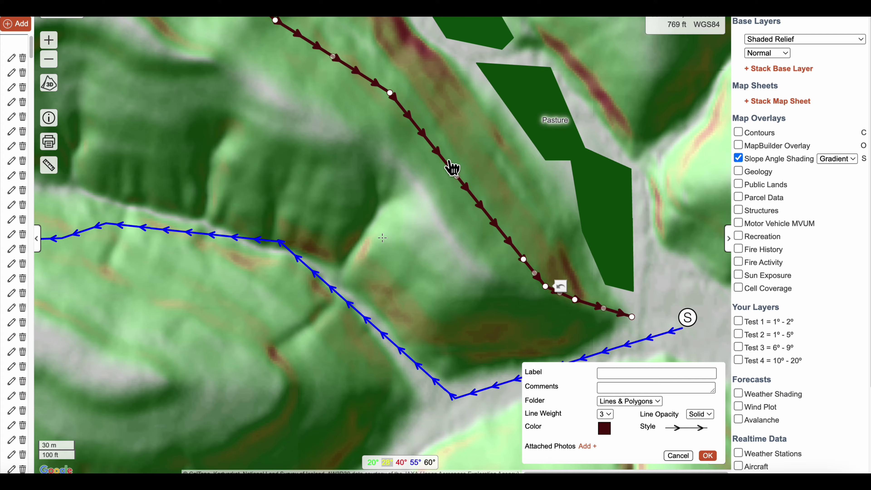
drag(390, 92, 397, 89)
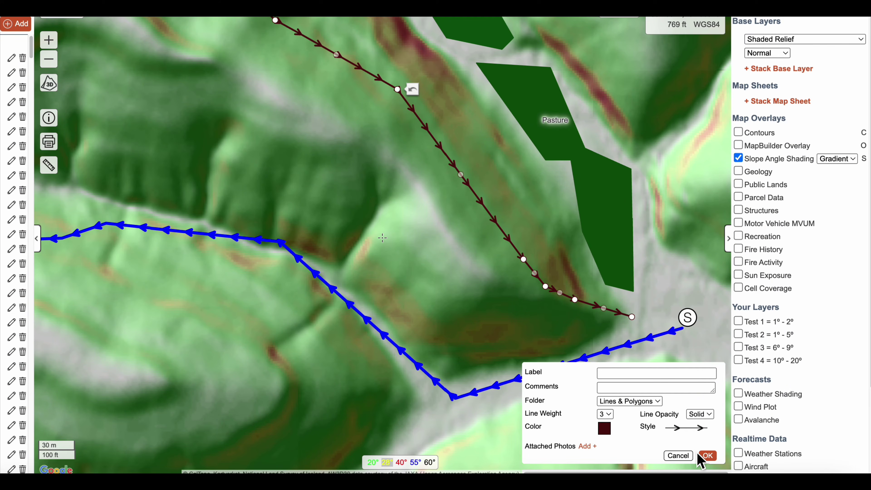
click(707, 455)
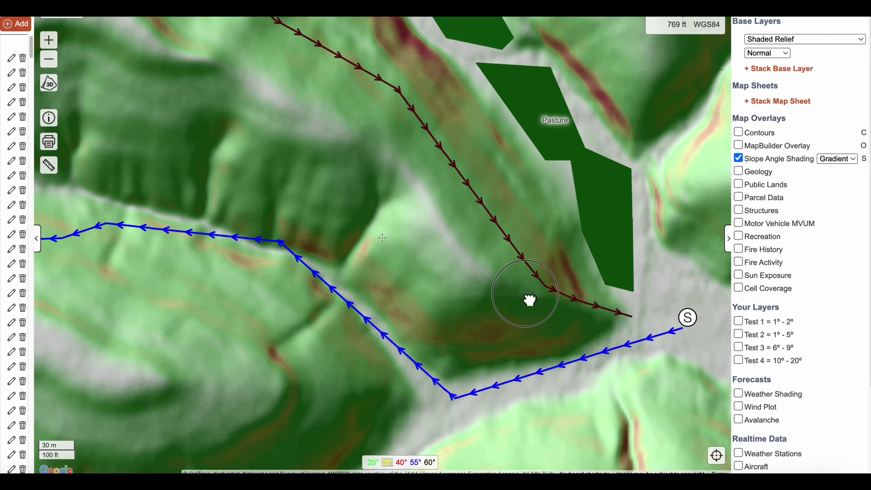
Add a bend to the dark red arrowed line on the slope west of the pastures, curving that section toward the steep bank.
drag(522, 302, 523, 319)
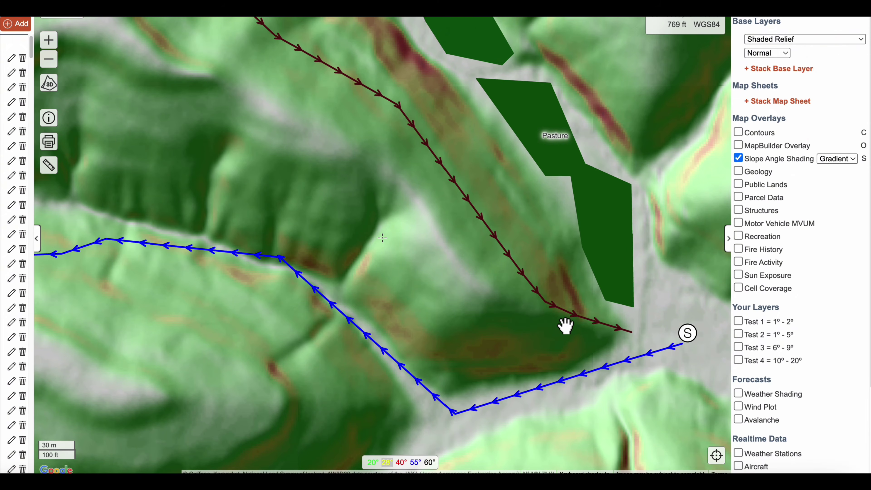
scroll(564, 326, up, 1)
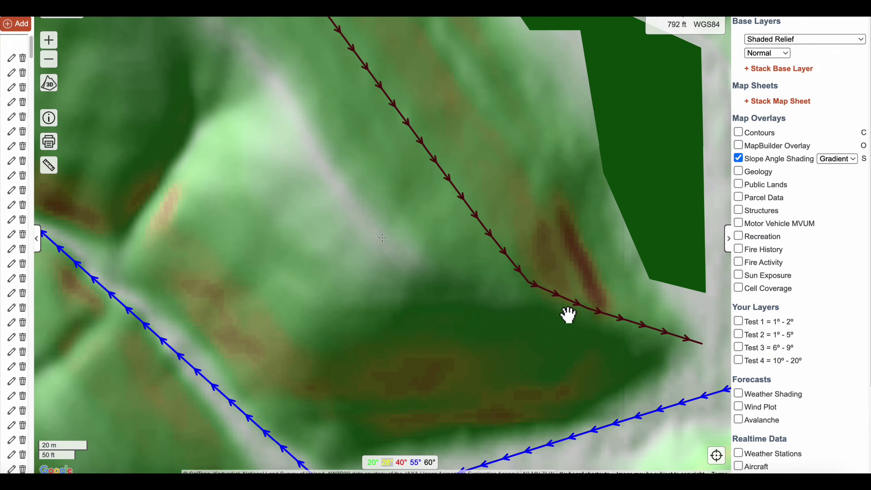
scroll(568, 315, down, 1)
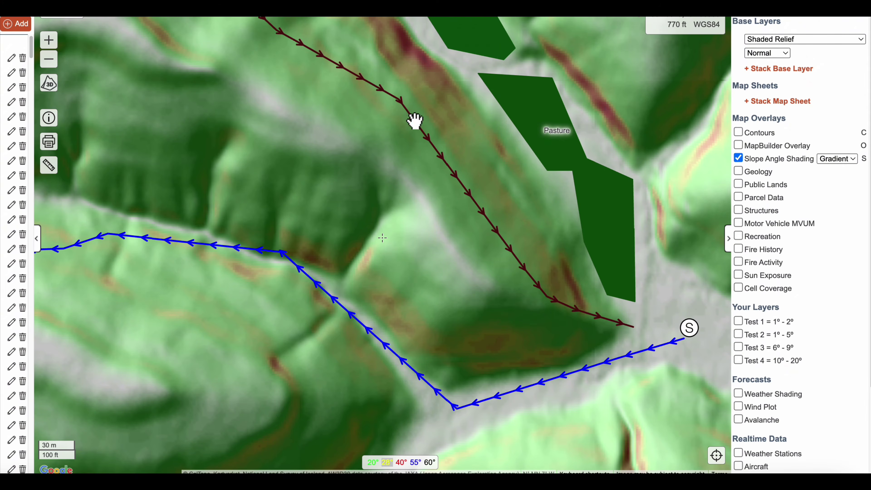
drag(368, 127, 404, 177)
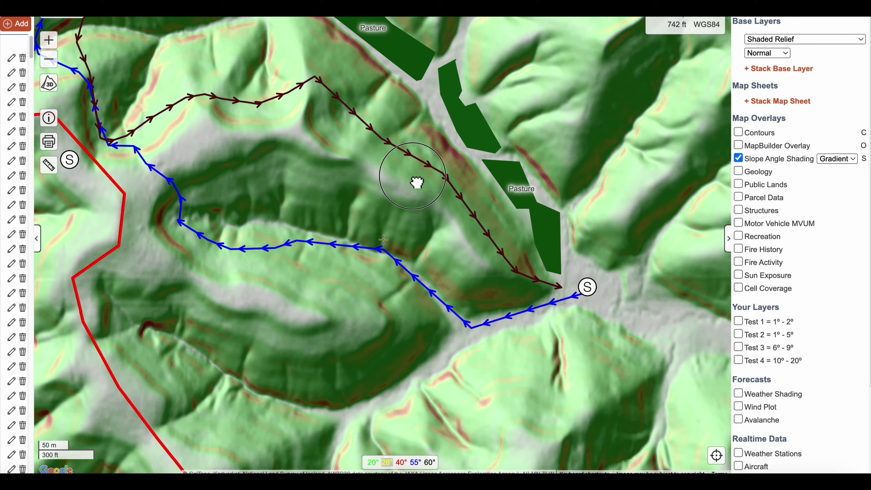
drag(417, 182, 441, 218)
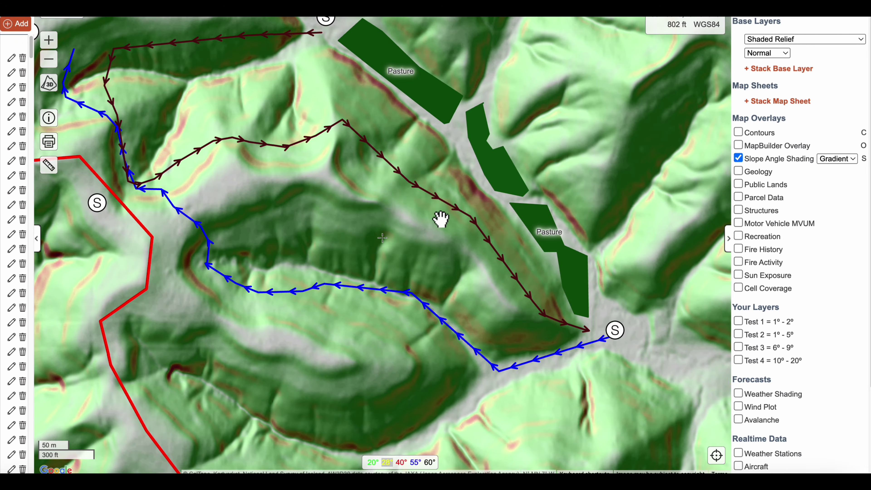
scroll(399, 183, up, 2)
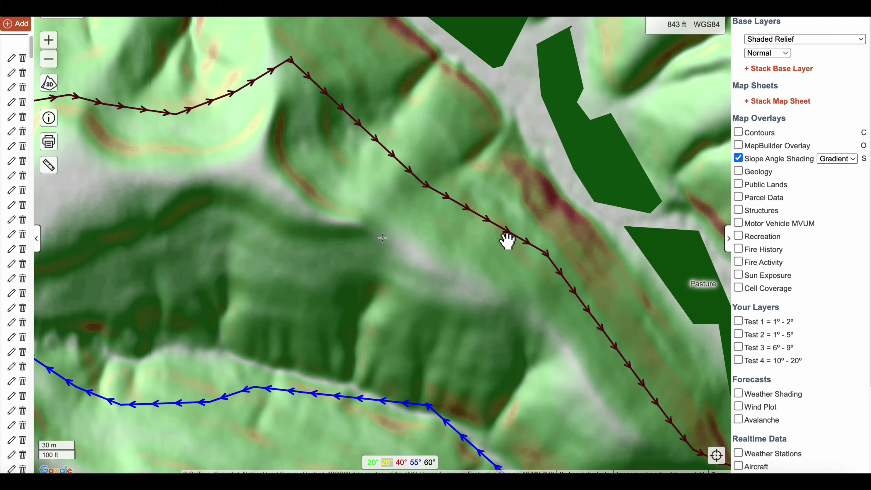
click(518, 245)
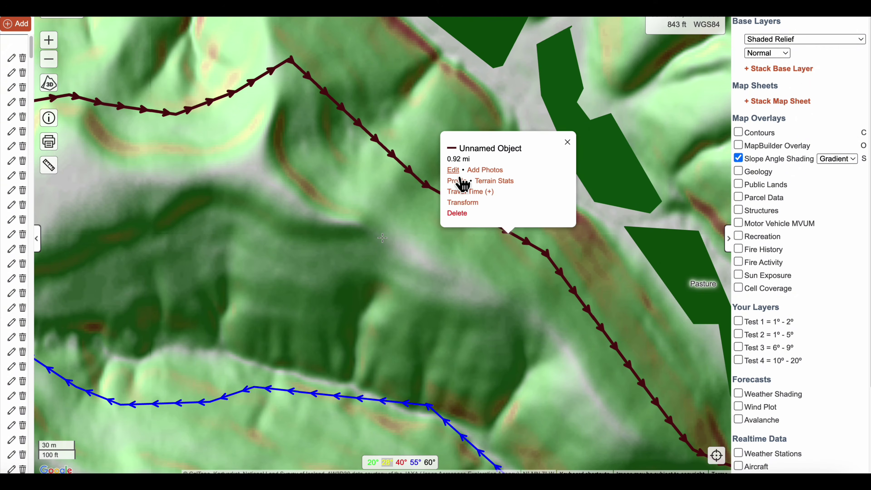
click(454, 170)
drag(485, 219, 492, 212)
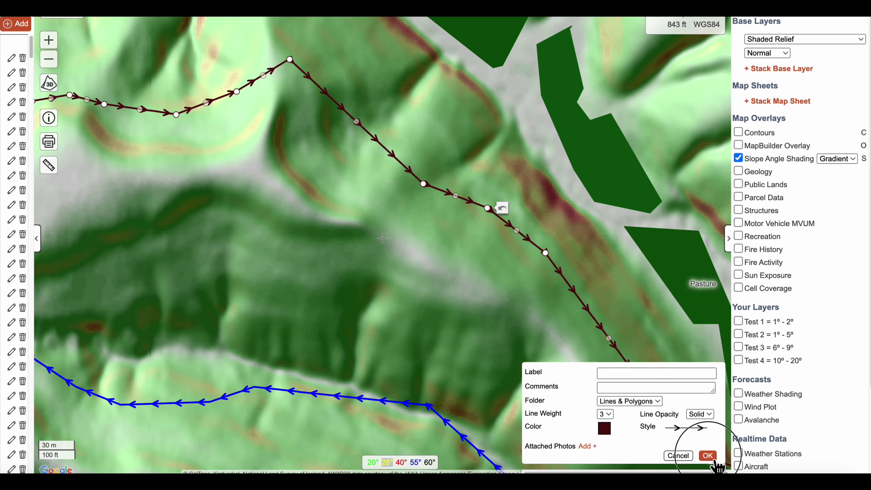
click(707, 456)
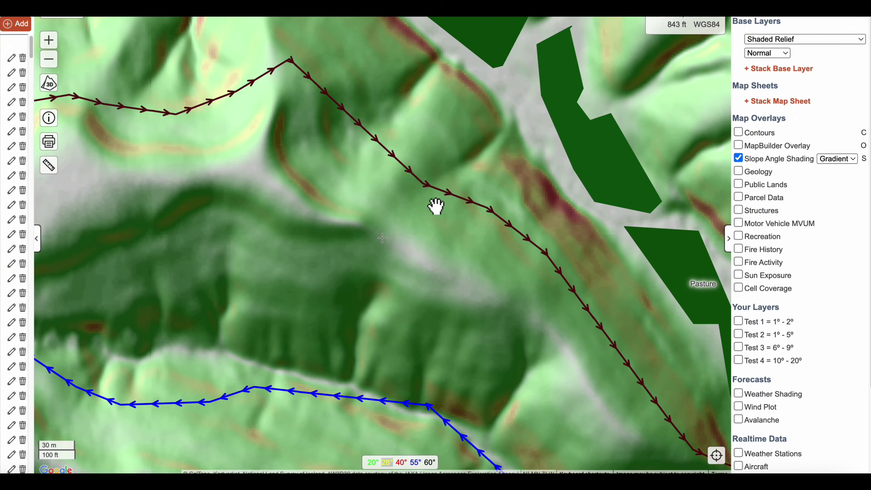
Reshape the dark red arrowed line farther northwest, adding bends across the draw and along the light green slope.
drag(357, 135, 373, 171)
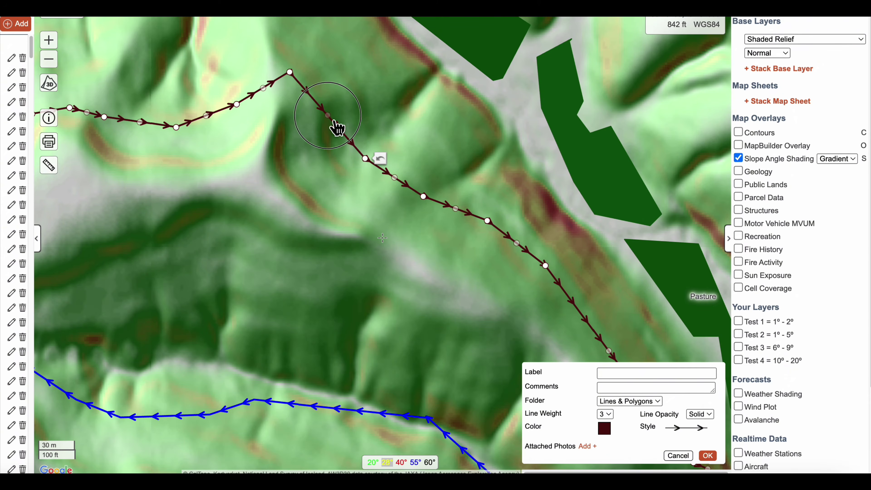
drag(337, 128, 354, 122)
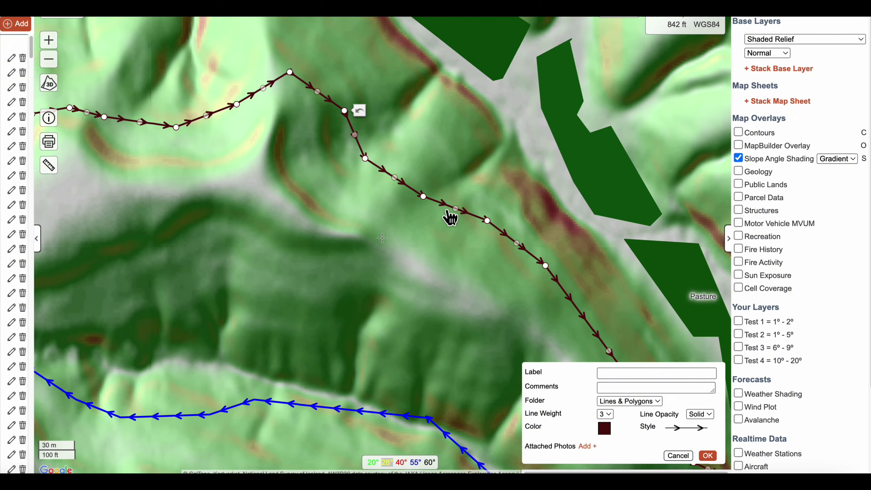
drag(298, 83, 198, 149)
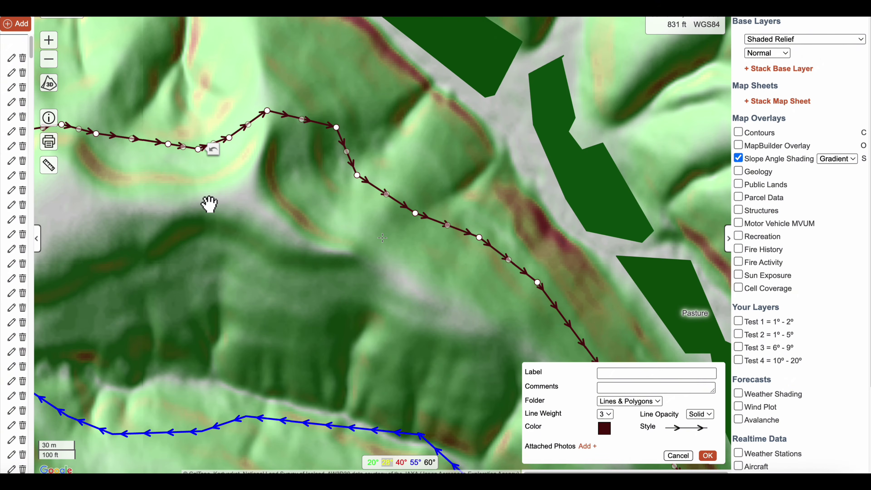
Show 10-foot contours and adjust the dark red arrowed line's bends on the slope above the ridge to follow them.
drag(224, 204, 348, 206)
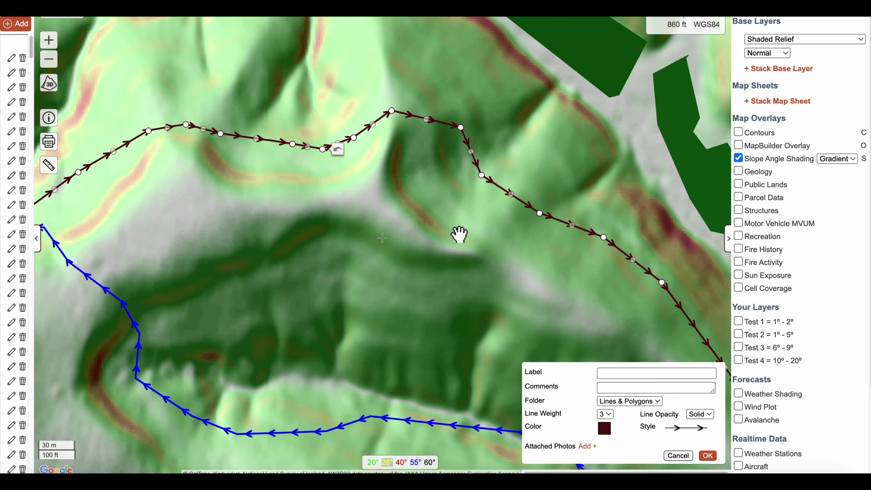
click(739, 134)
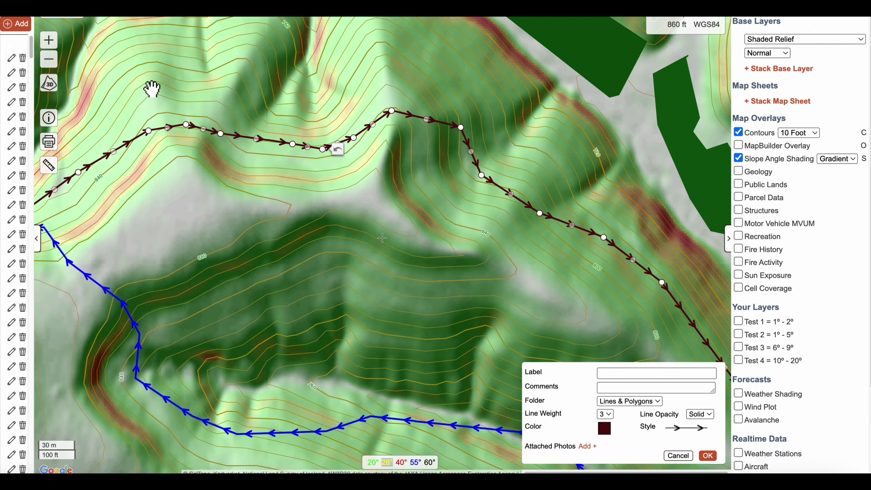
drag(203, 130, 193, 103)
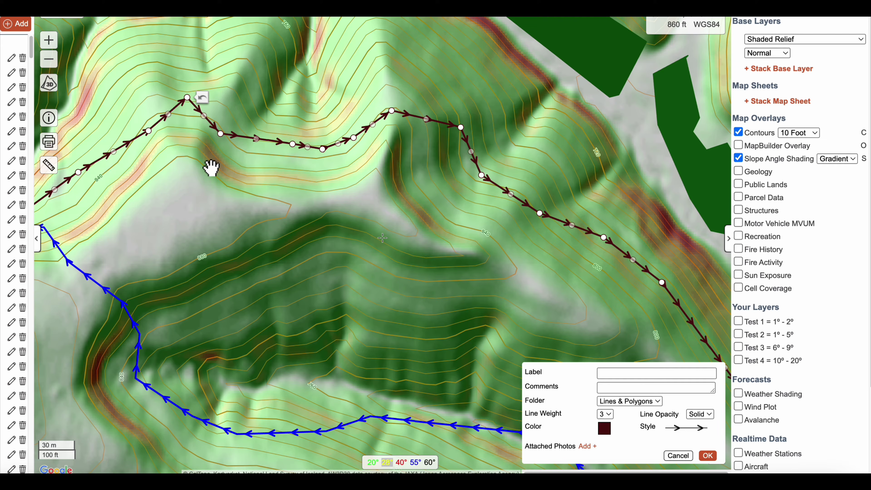
drag(292, 144, 289, 150)
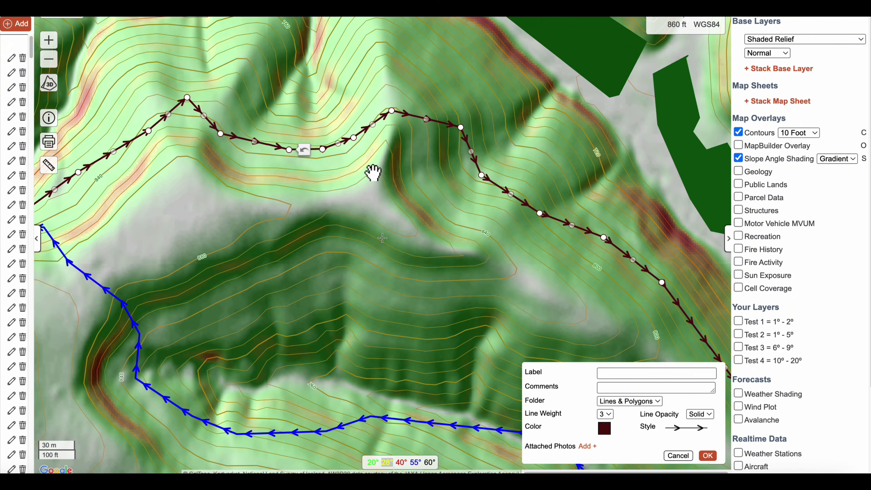
click(199, 164)
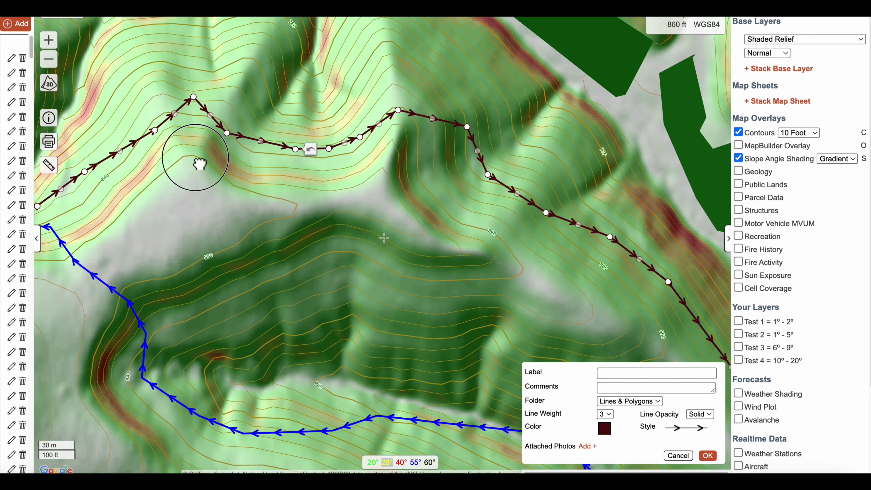
drag(200, 164, 386, 177)
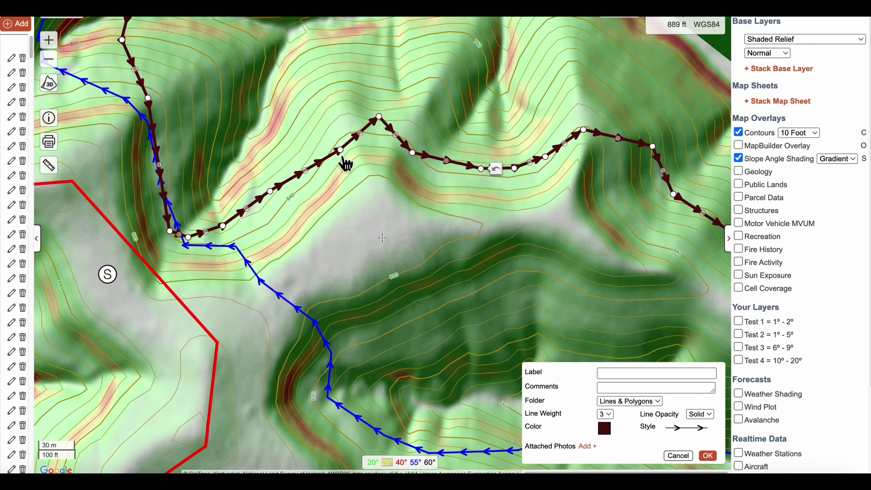
scroll(395, 171, left, 5)
scroll(394, 171, down, 2)
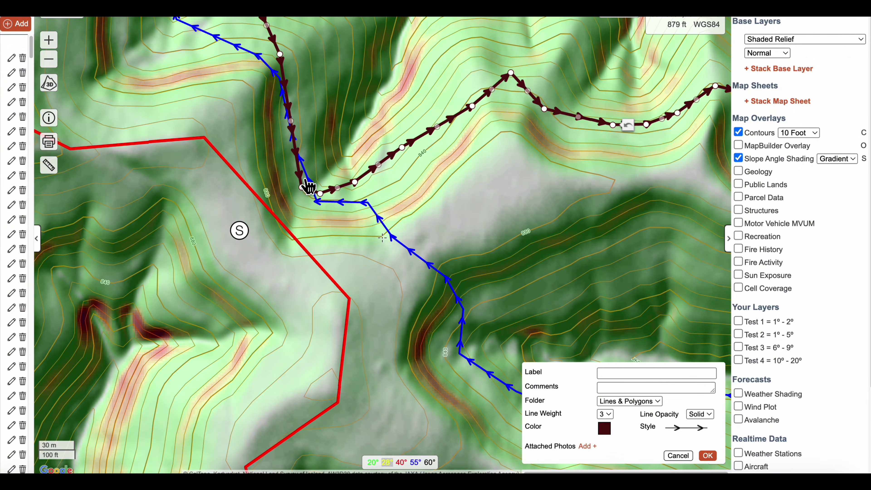
Open the northern dark red arrowed line for editing and move its eastern bends near the S marker to follow the contours.
scroll(311, 214, down, 2)
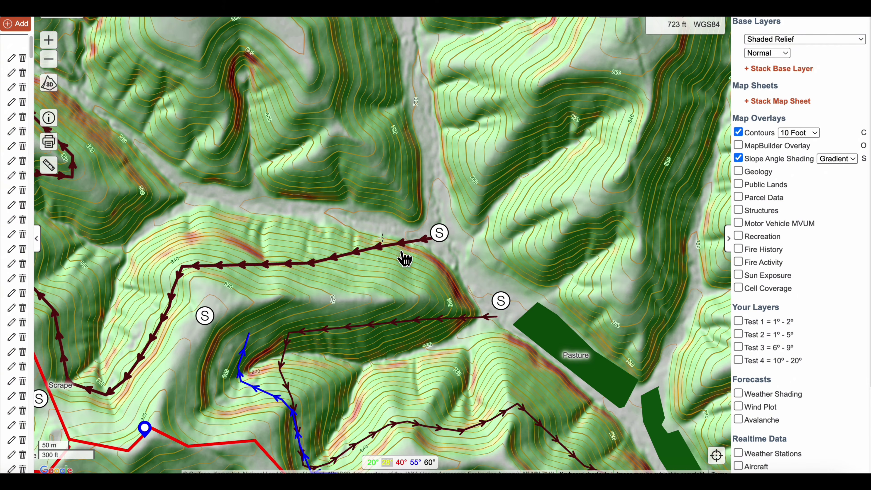
scroll(403, 261, up, 5)
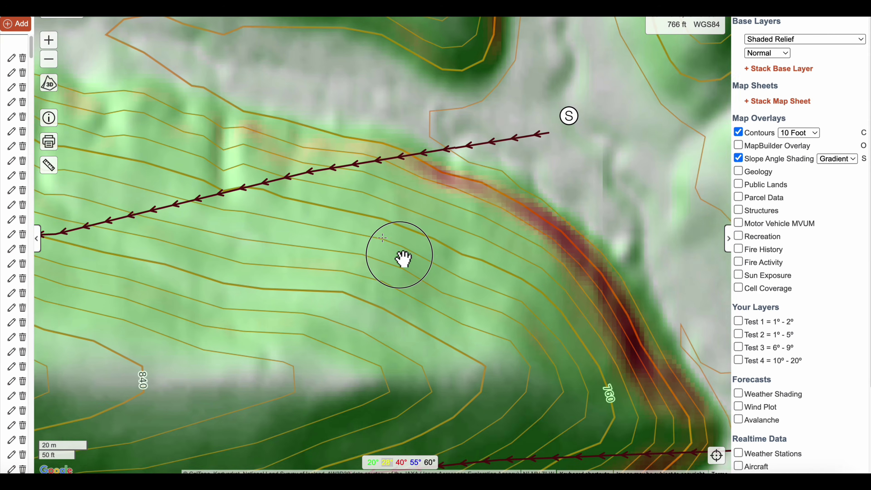
click(403, 214)
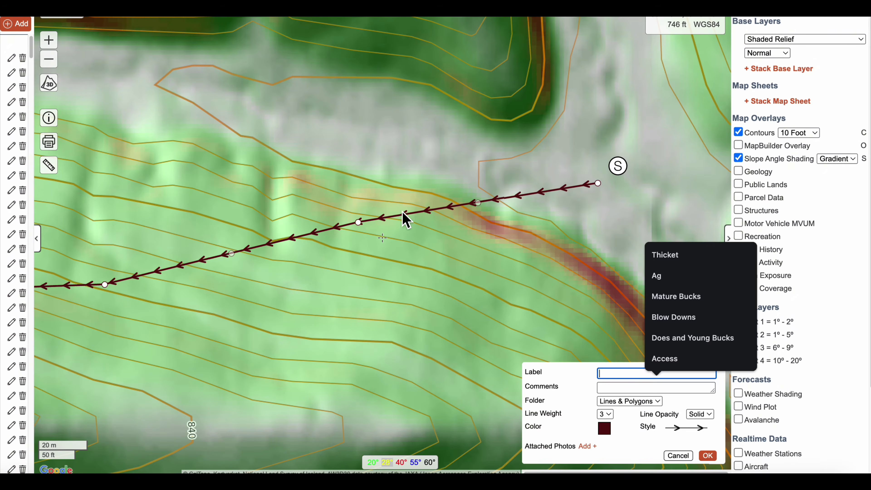
drag(358, 222, 388, 190)
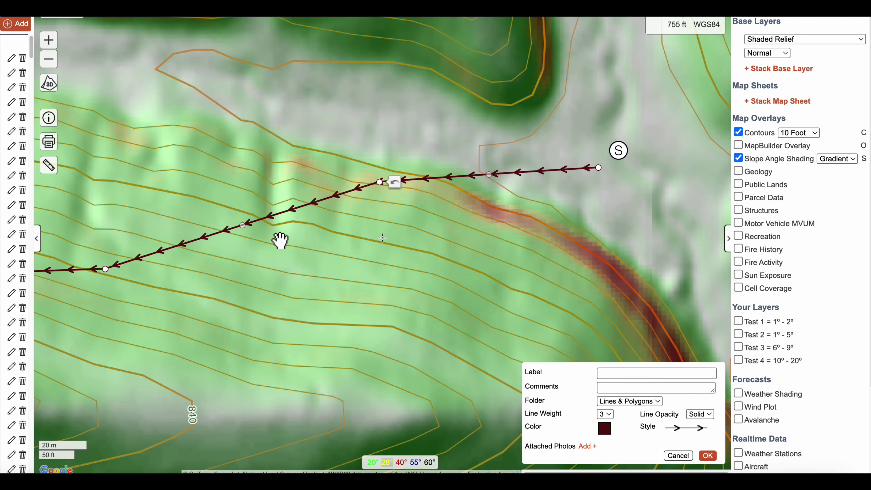
drag(258, 259, 461, 206)
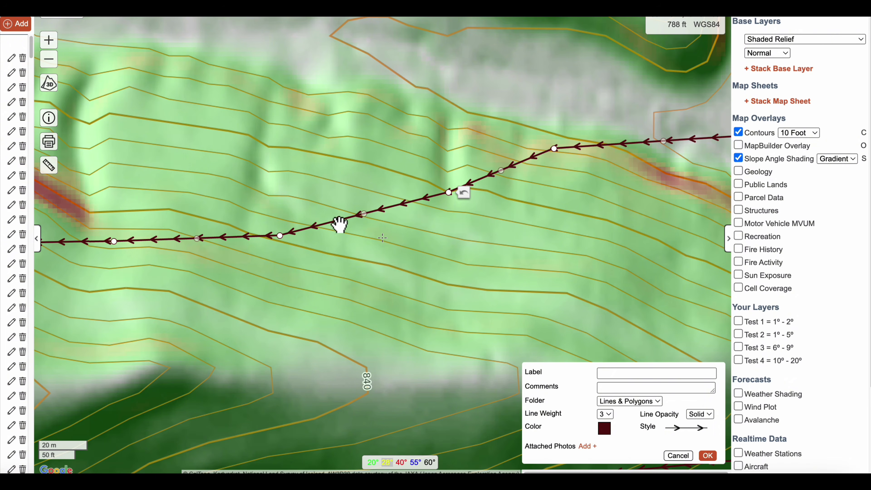
drag(280, 235, 279, 211)
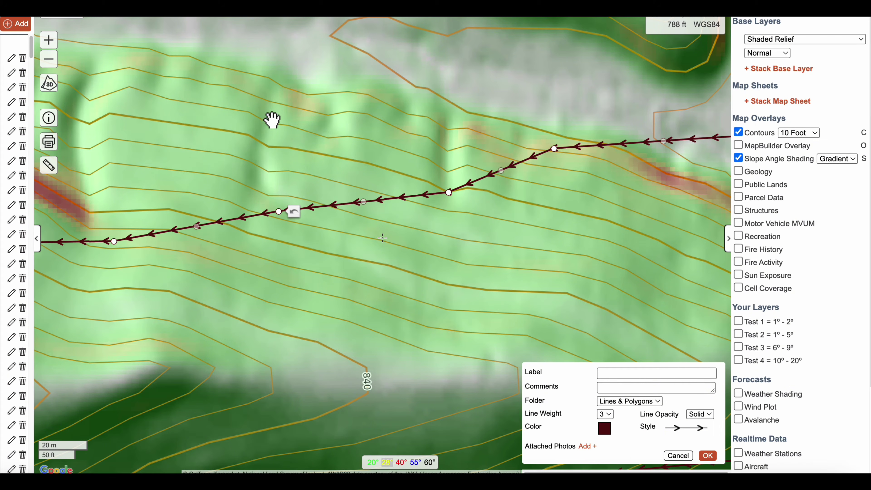
Reshape the same line farther west, curving it below the steep bank and bending it outward on the slope west of the S marker.
drag(206, 281, 523, 285)
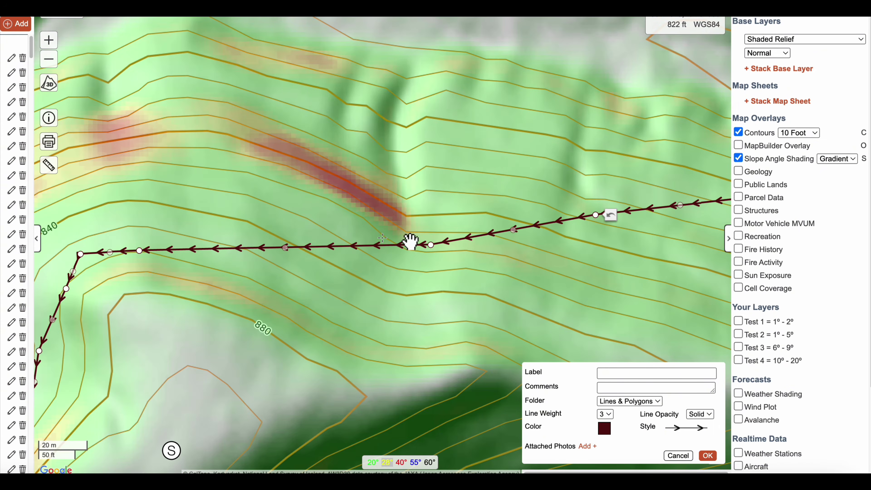
scroll(415, 281, down, 1)
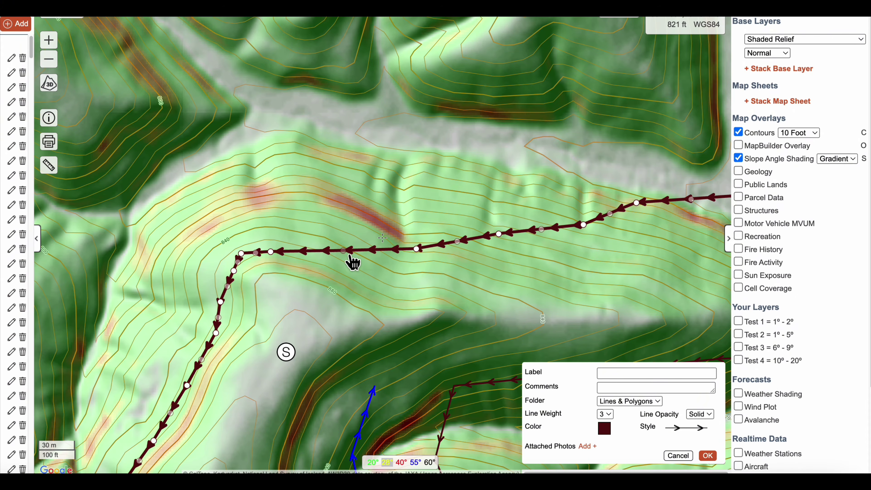
drag(343, 250, 305, 222)
drag(274, 266, 274, 260)
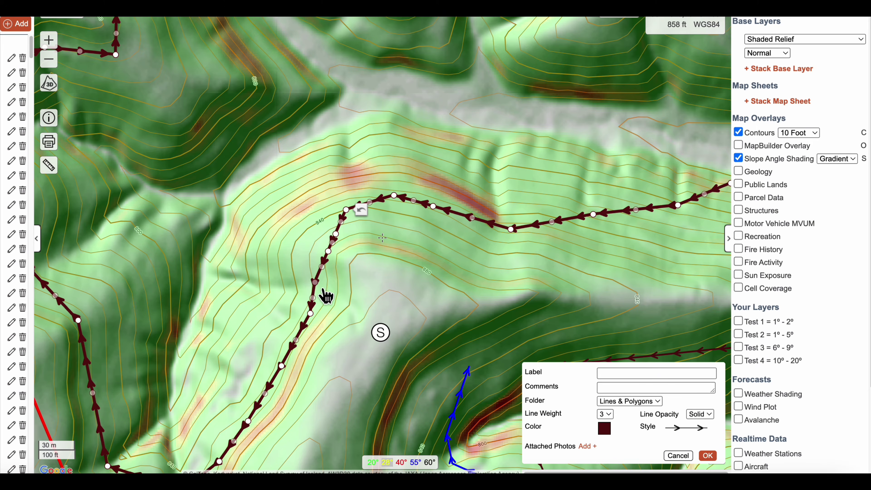
drag(325, 293, 304, 297)
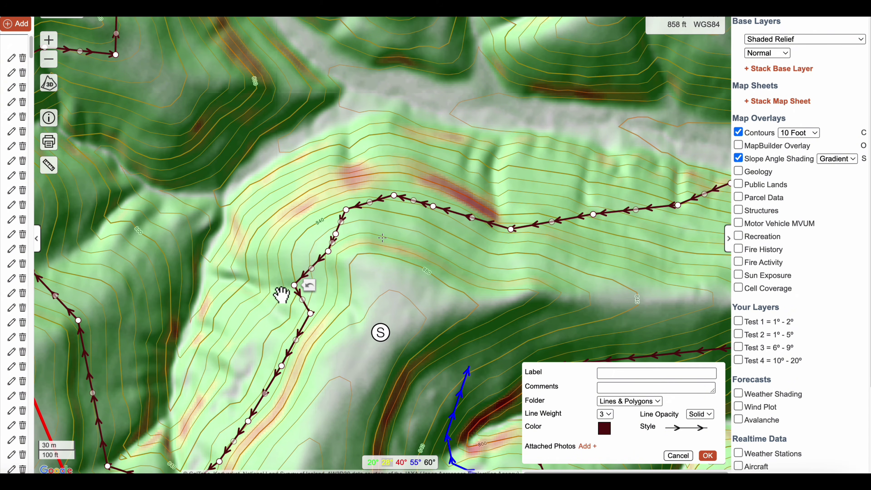
Examine the reshaped line's route down to the Scrape marker and the terrain southeast toward the blue arrowed line.
drag(340, 366, 395, 295)
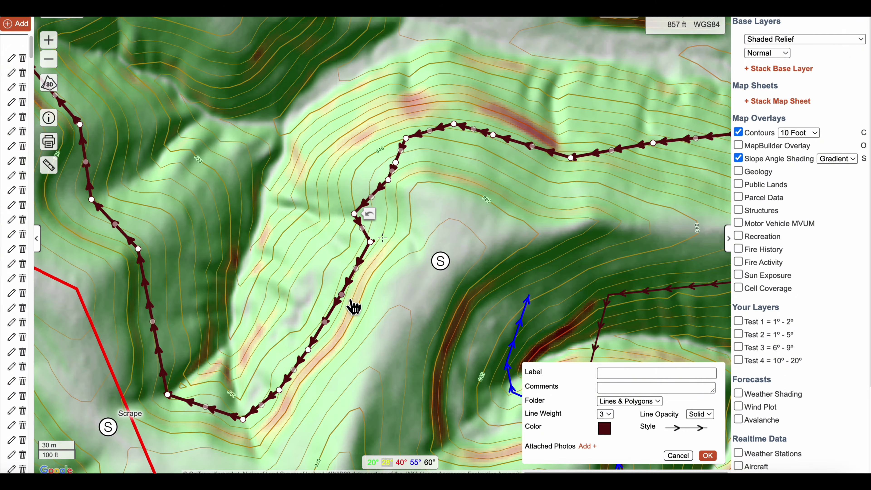
drag(340, 302, 386, 262)
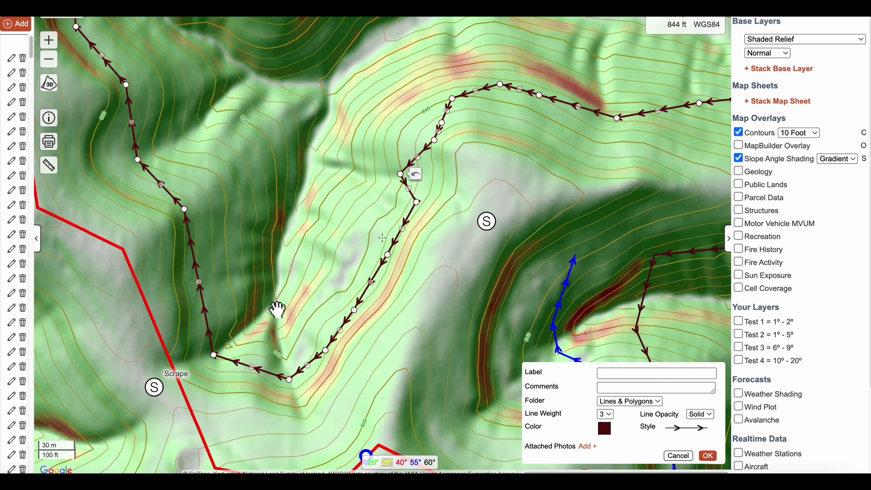
scroll(387, 345, down, 2)
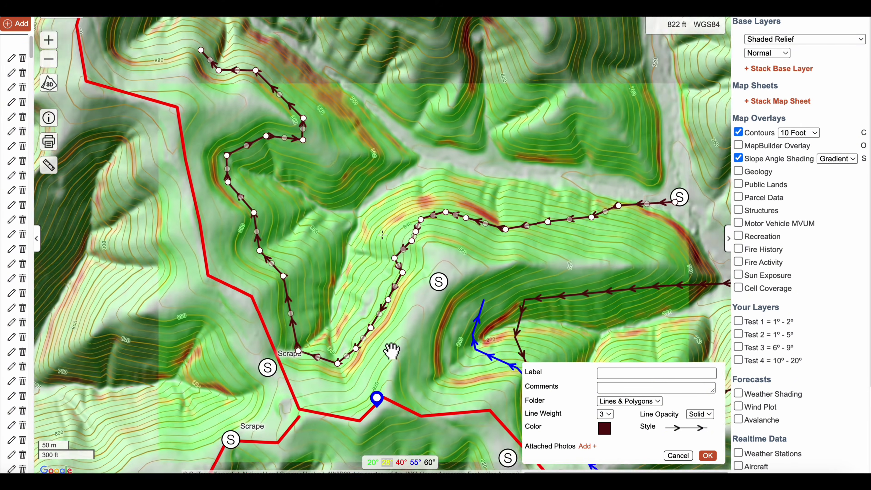
drag(439, 372, 385, 249)
drag(422, 283, 349, 241)
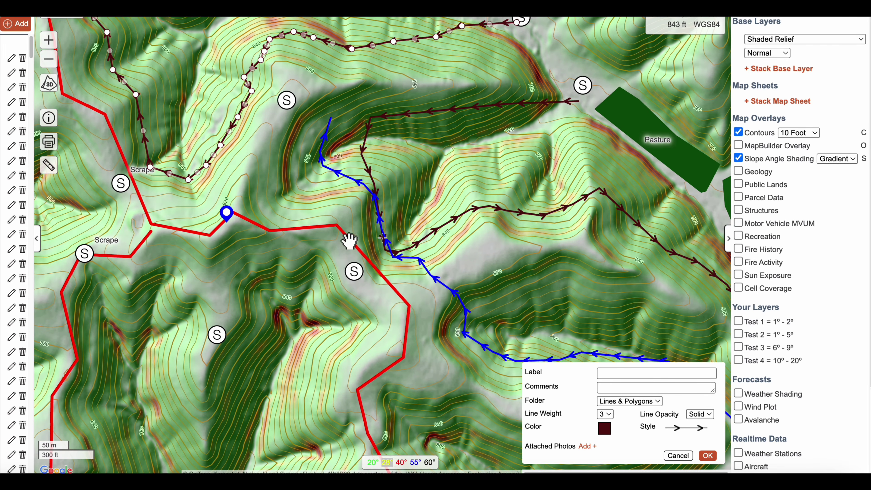
drag(435, 326, 352, 253)
drag(447, 321, 303, 241)
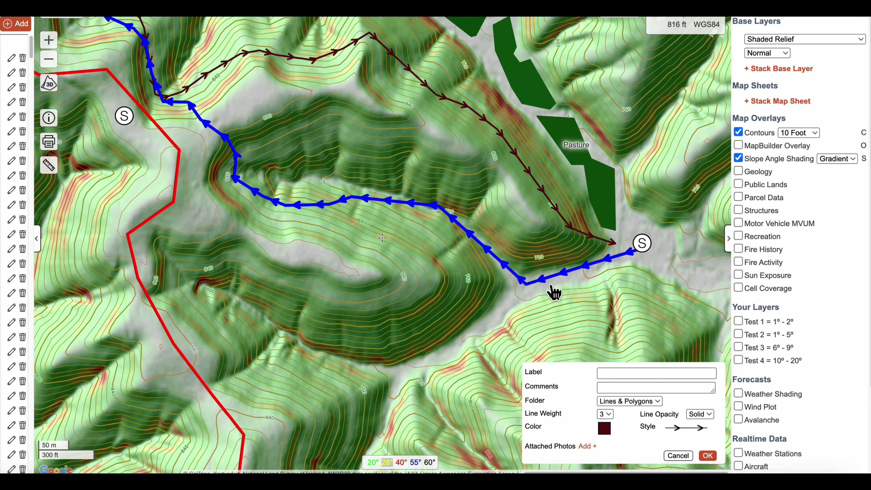
Examine how the blue arrowed line follows the terrain from the southeastern valley up the draw and around the steep bank.
scroll(552, 290, up, 2)
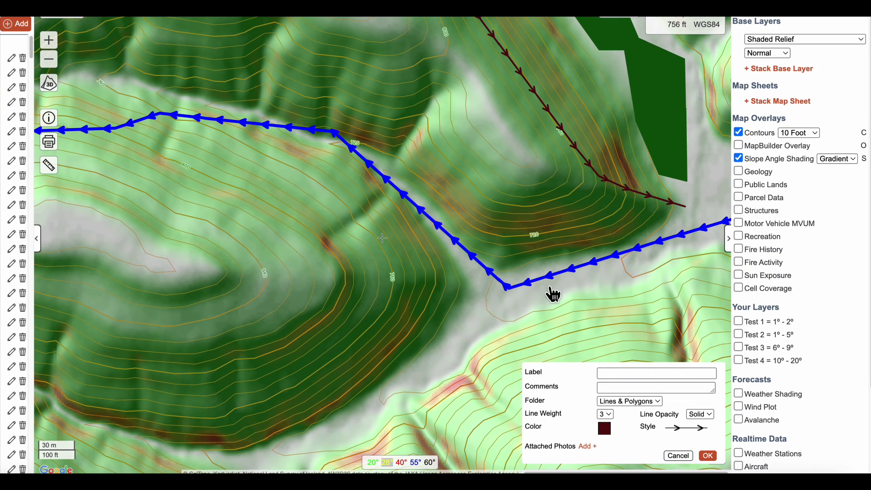
drag(403, 253, 449, 284)
drag(363, 237, 408, 295)
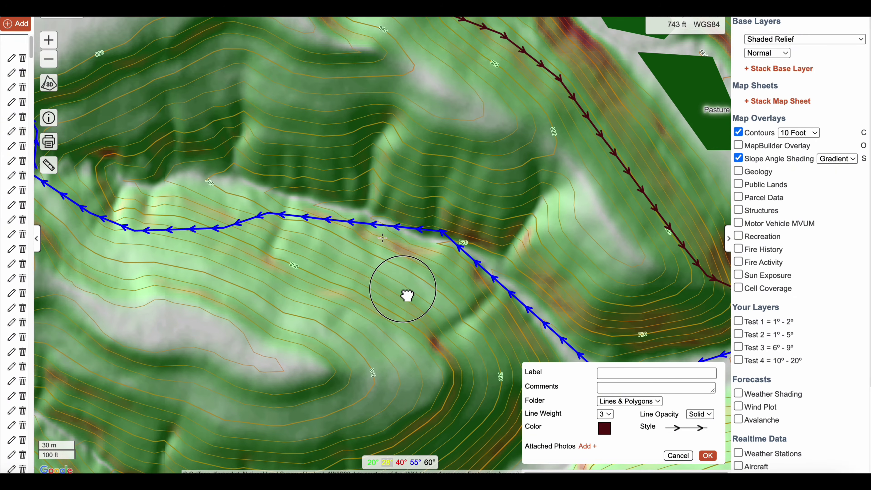
scroll(404, 286, up, 2)
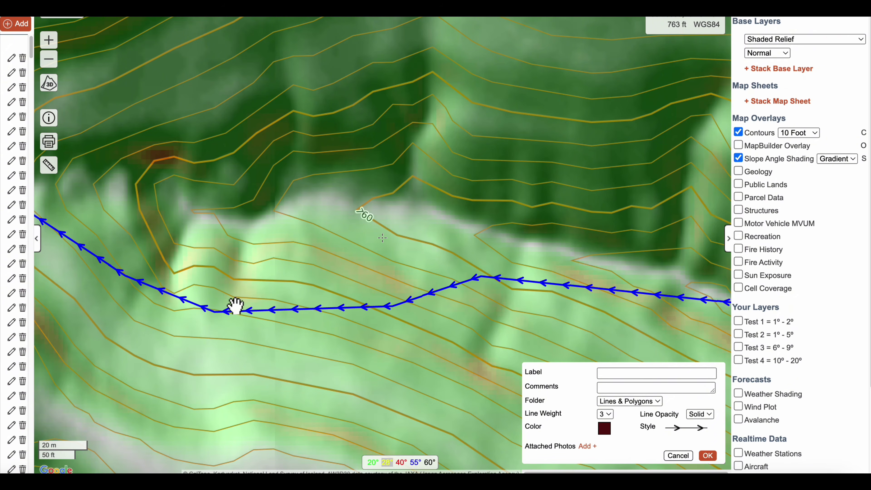
drag(236, 305, 395, 266)
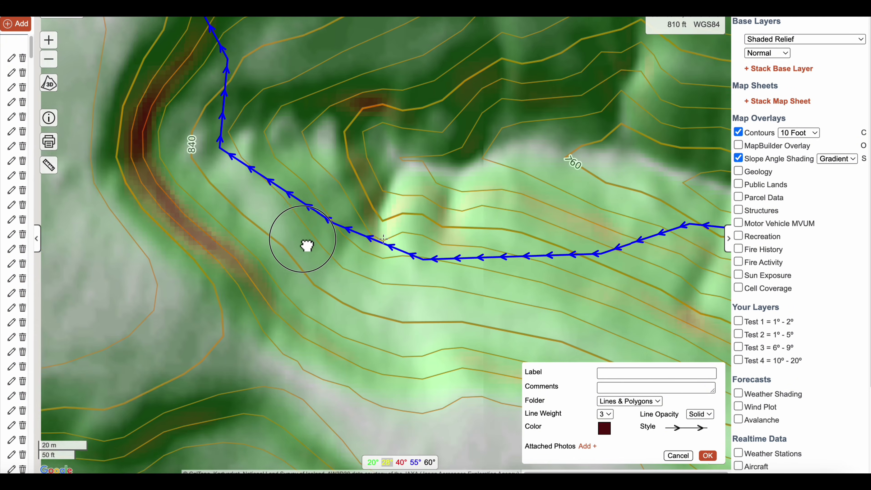
drag(307, 246, 372, 339)
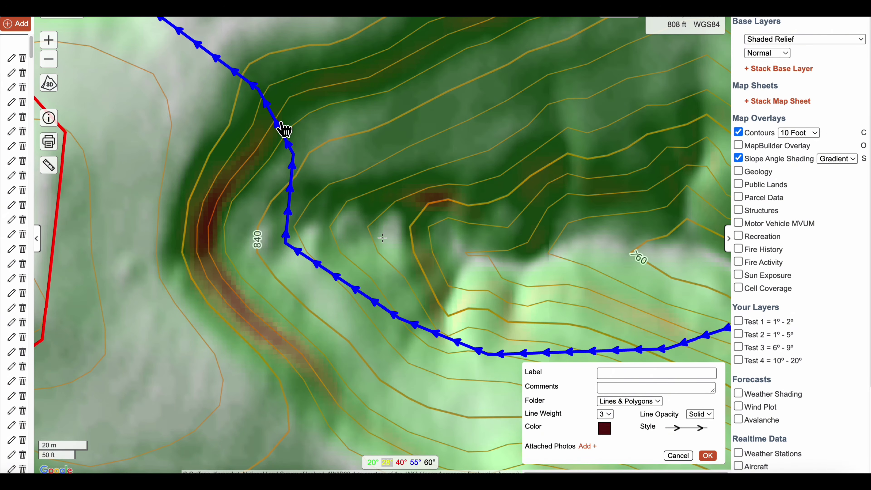
scroll(330, 189, down, 3)
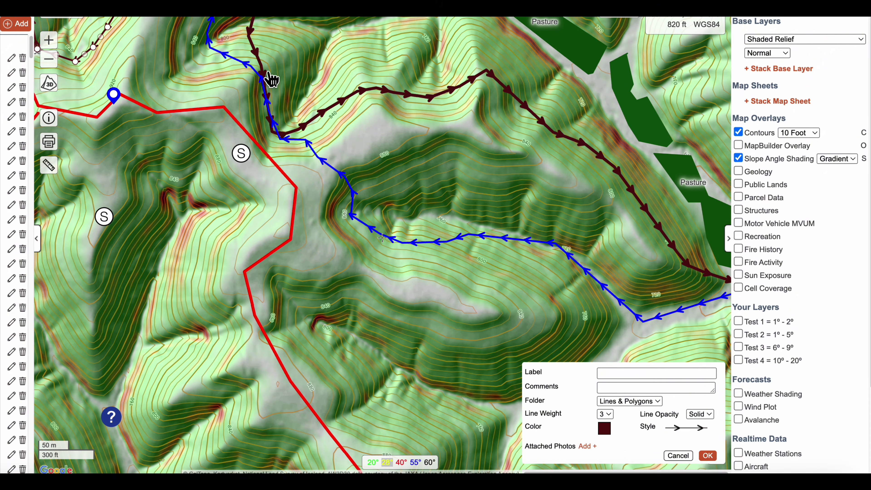
Examine the slope and contours east of the blue hub marker, where the blue and dark red arrowed lines run together.
drag(239, 72, 273, 186)
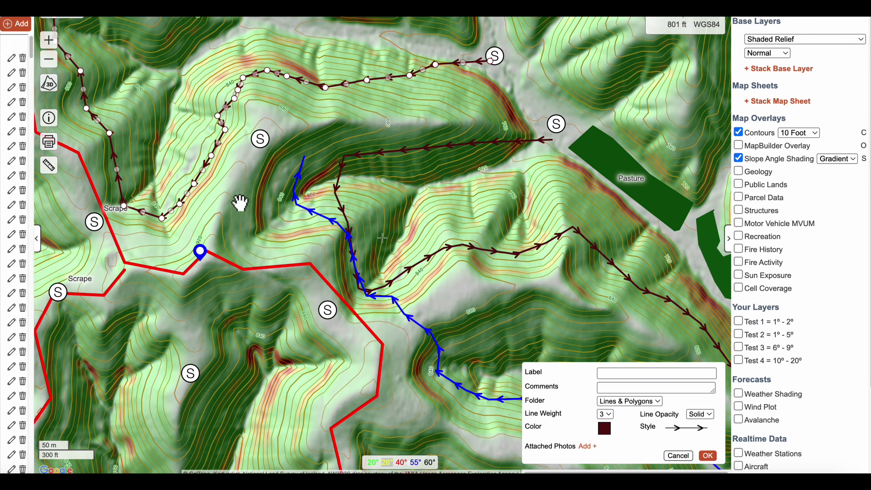
drag(282, 247, 321, 218)
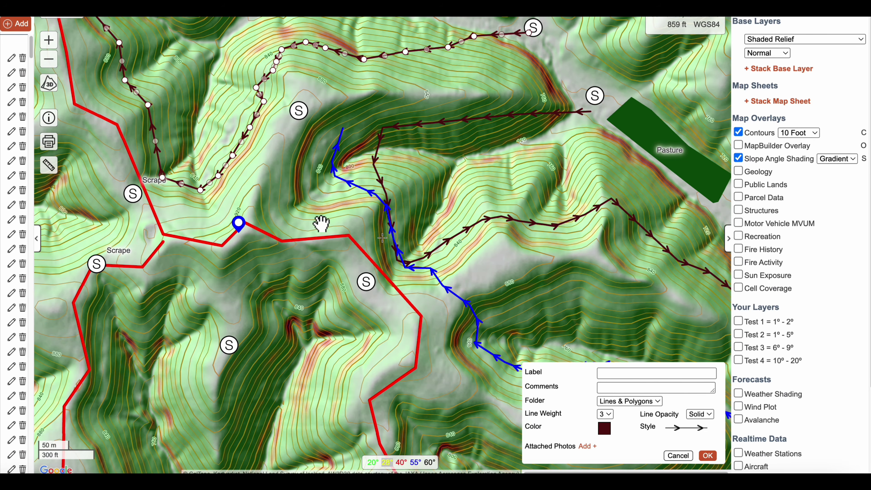
scroll(331, 212, up, 2)
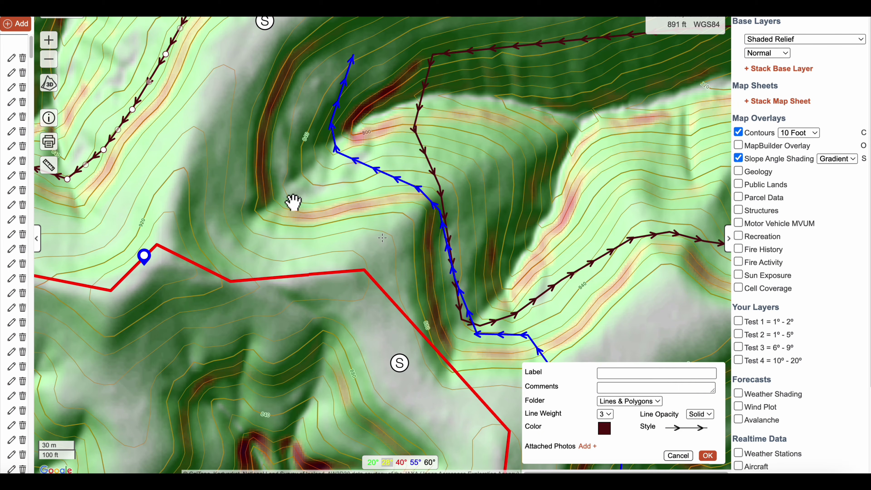
scroll(259, 221, down, 2)
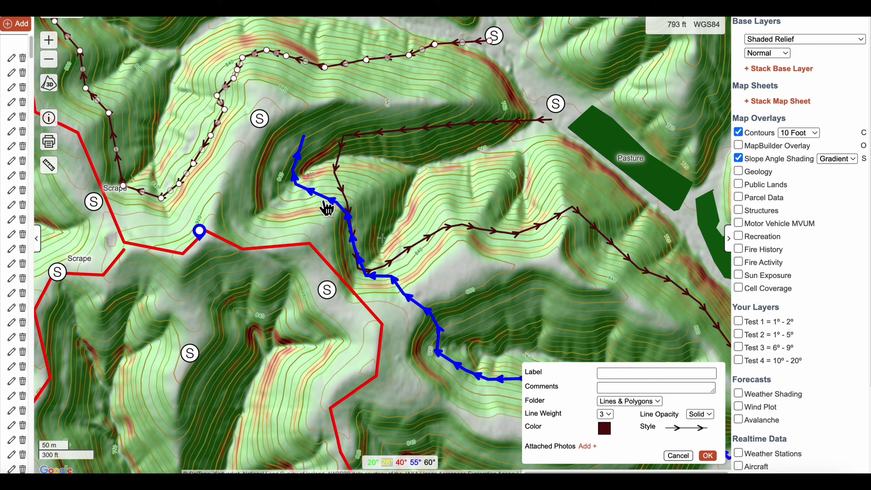
drag(460, 273, 502, 243)
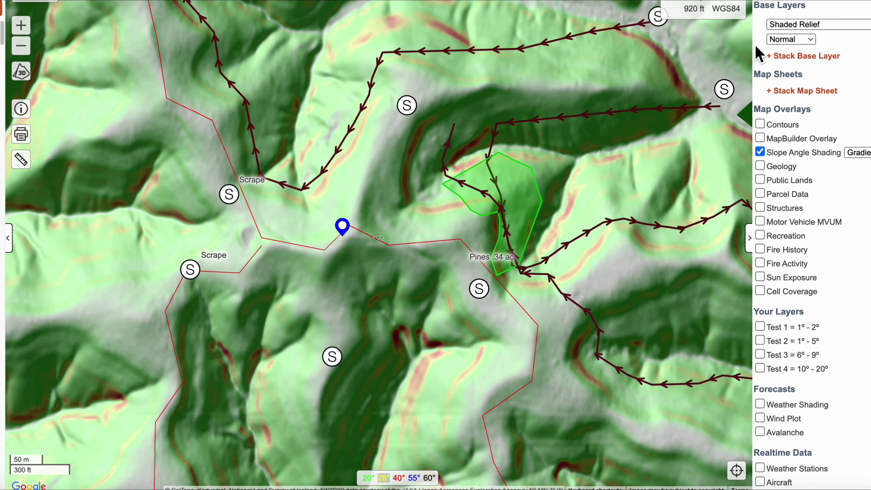
Compare the Pines polygon's cover on the Global Imagery and Satellite base layers.
click(851, 33)
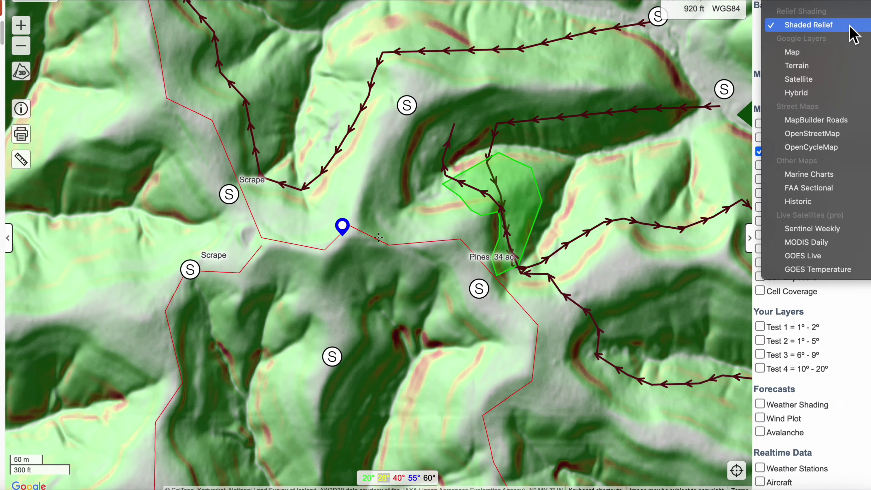
click(828, 4)
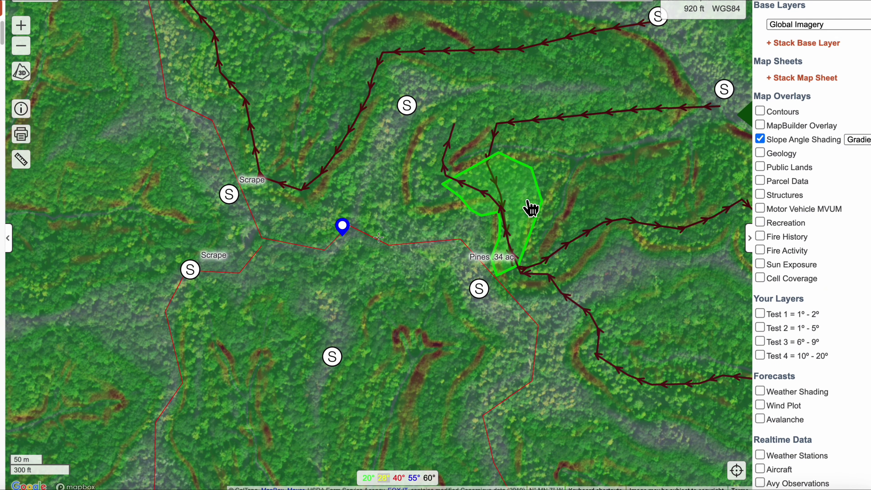
click(858, 26)
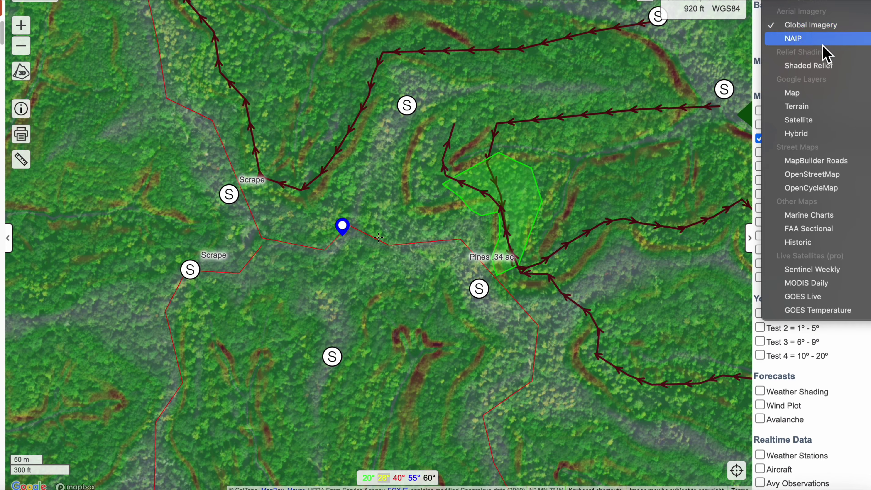
click(819, 121)
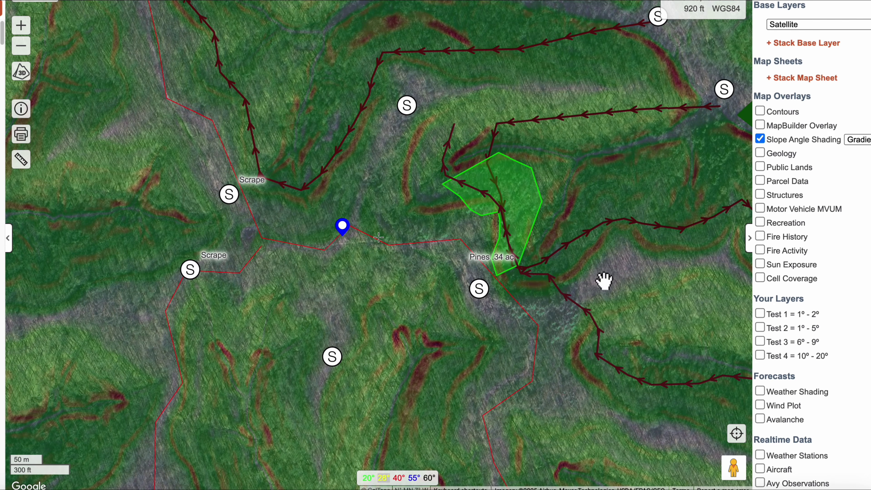
click(849, 25)
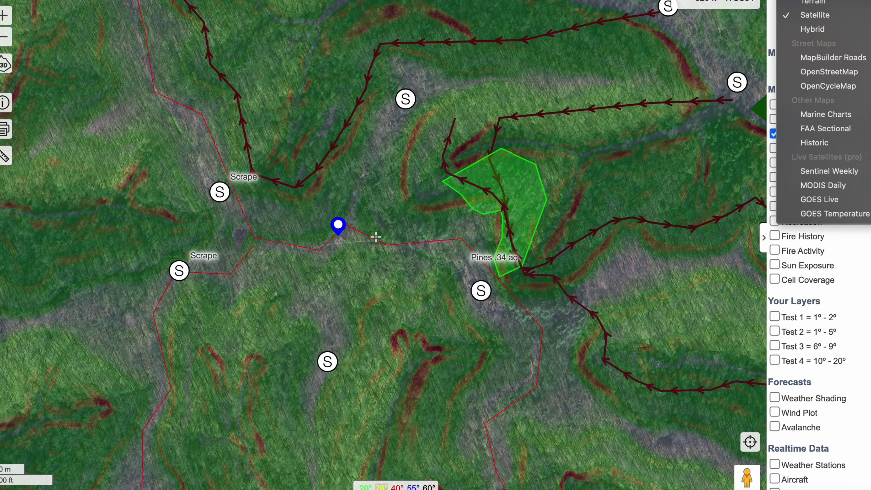
click(823, 0)
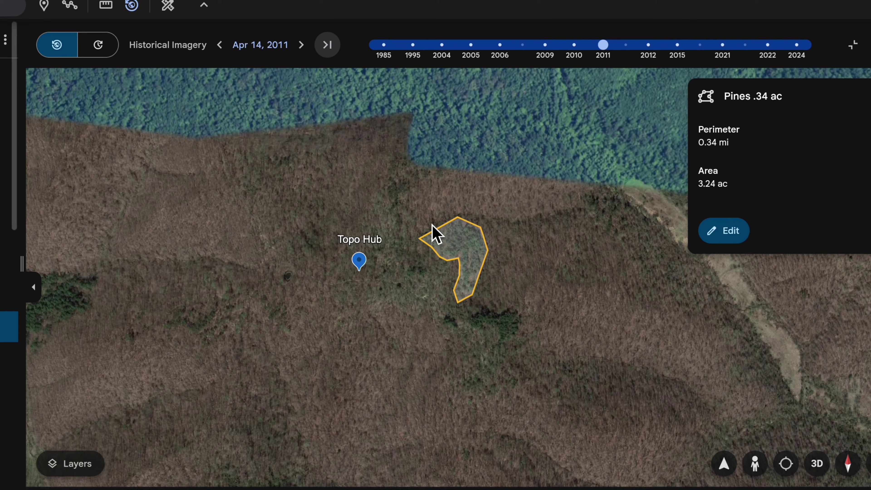
In Google Earth's April 14, 2011 historical imagery, close the Pines polygon's details and inspect the evergreens south of it.
key(Escape)
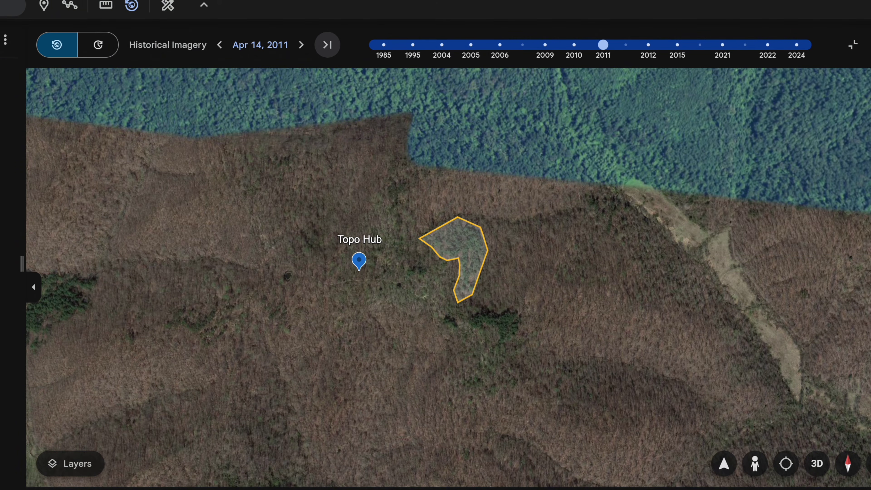
scroll(508, 348, up, 5)
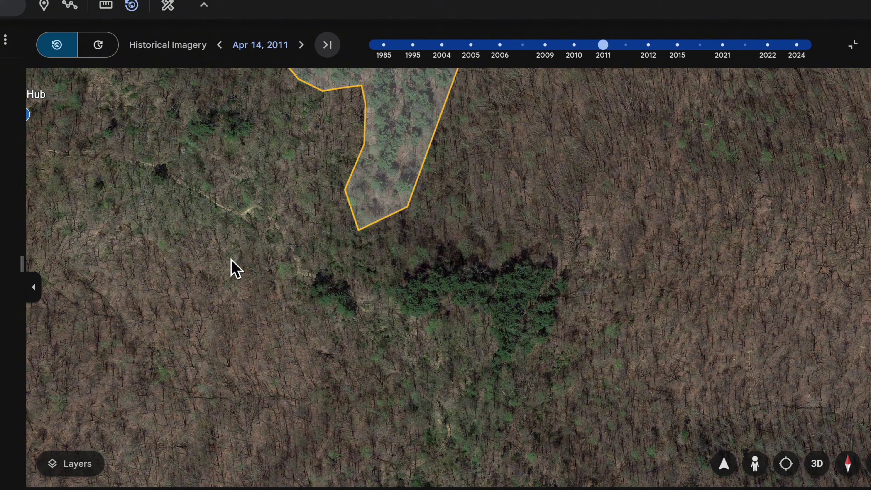
drag(227, 259, 294, 292)
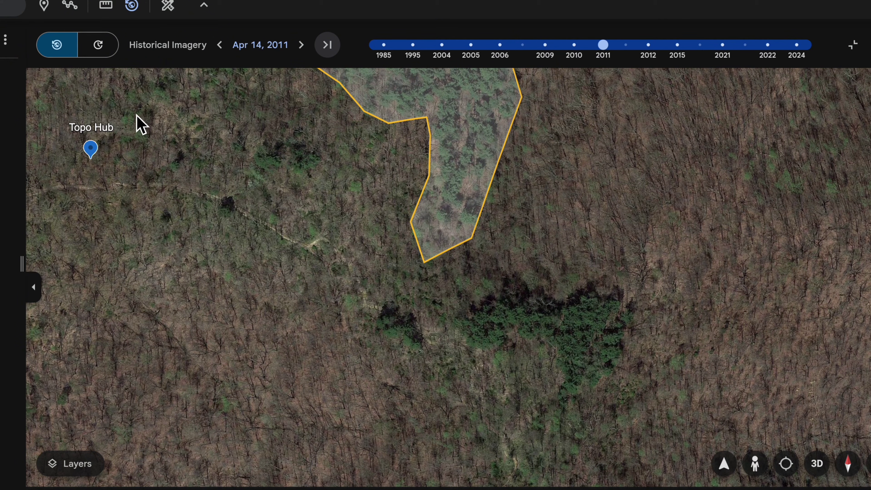
Draw a polygon outlining the evergreen patches just south of the existing Pines polygon, including the arm reaching down the eastern end.
click(83, 10)
drag(591, 350, 545, 311)
click(737, 169)
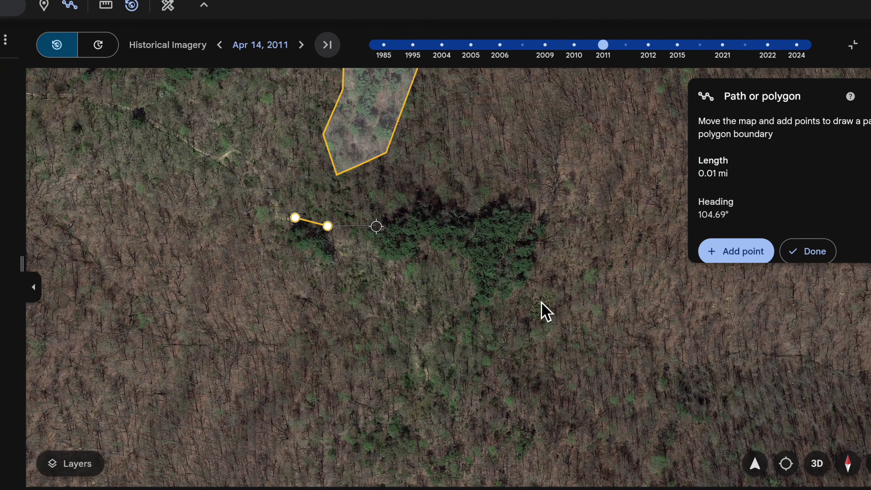
click(719, 256)
click(739, 215)
click(734, 215)
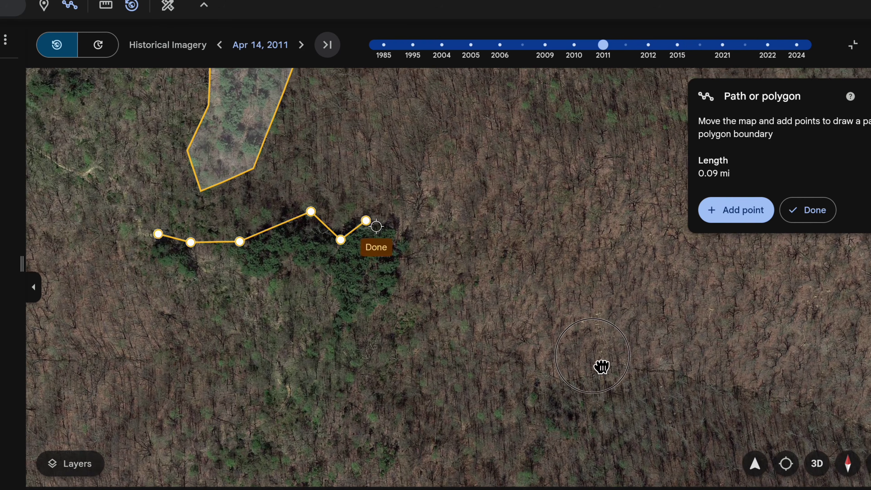
drag(600, 366, 562, 338)
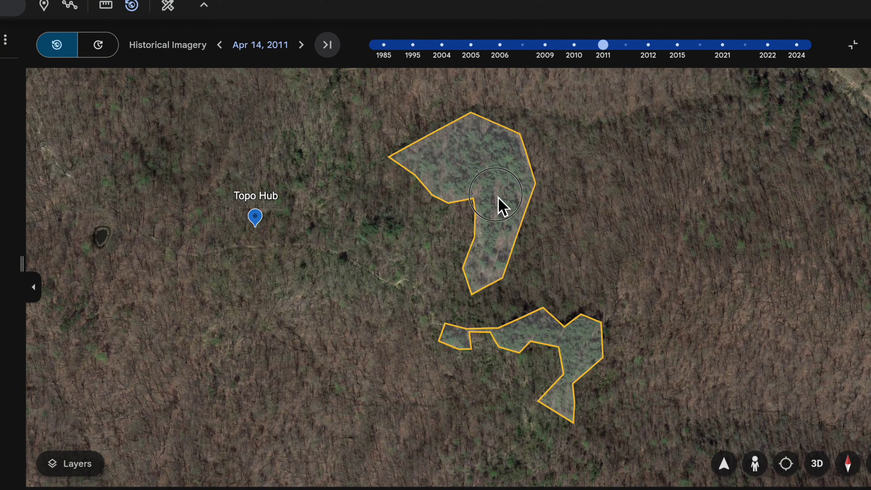
Check the perimeter and area details of the northern pines polygon and the one just south of it.
click(505, 204)
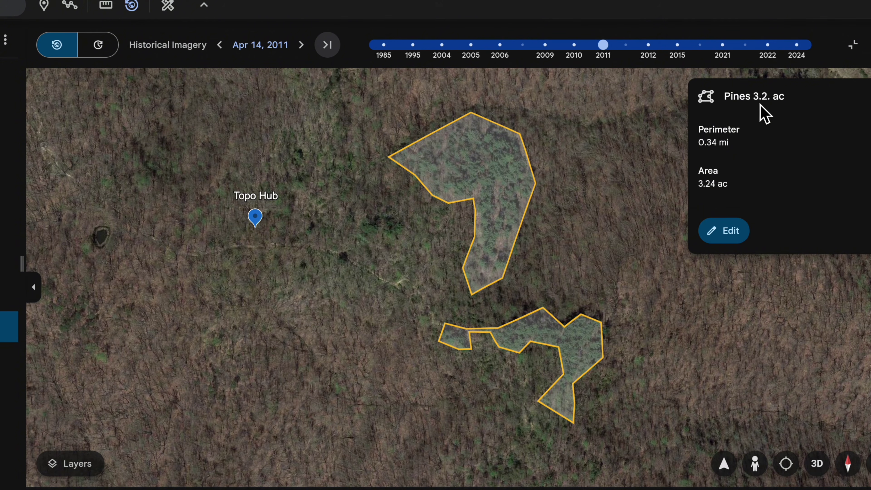
click(870, 96)
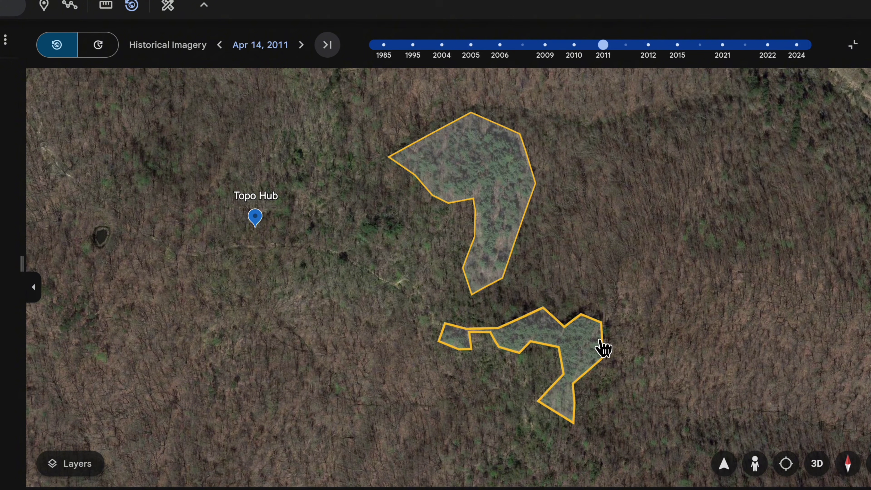
click(583, 352)
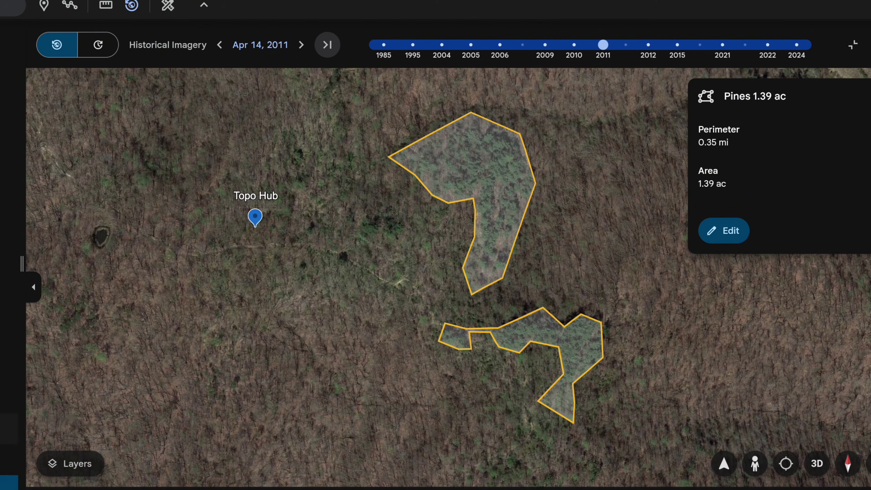
Export the project as a KML file named "1.39 ac" in the Topographic Hub folder.
scroll(9, 331, up, 10)
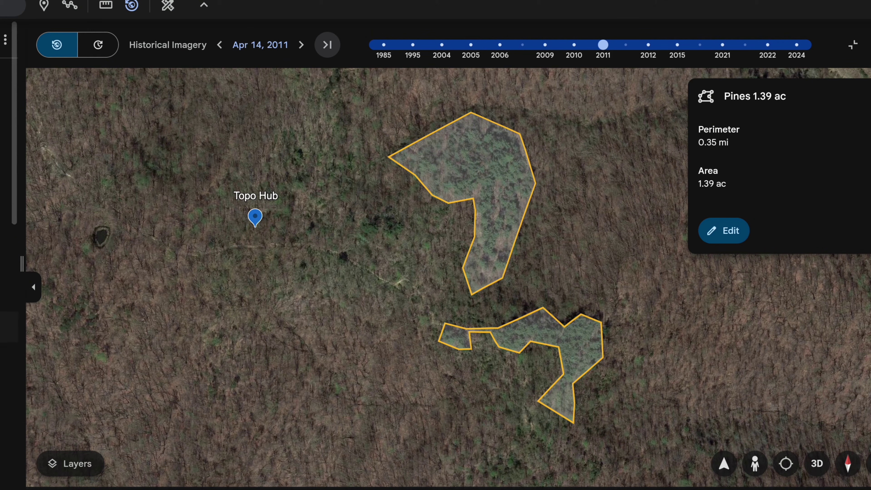
click(5, 41)
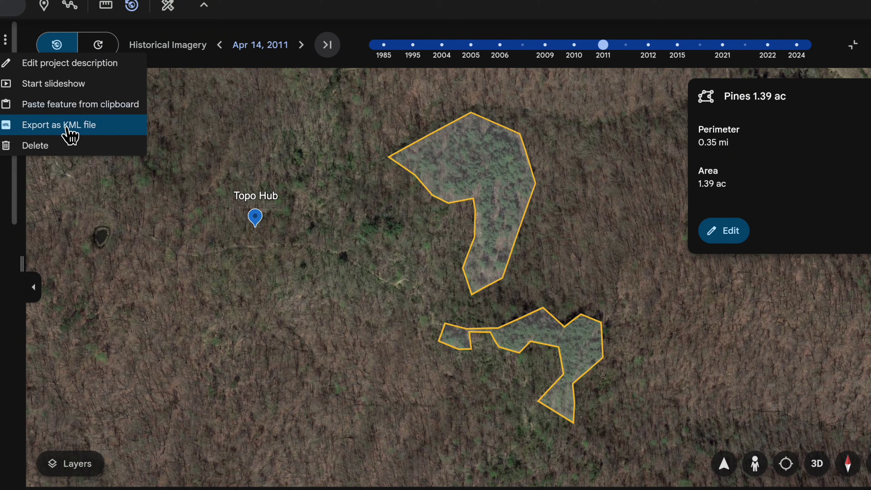
click(71, 135)
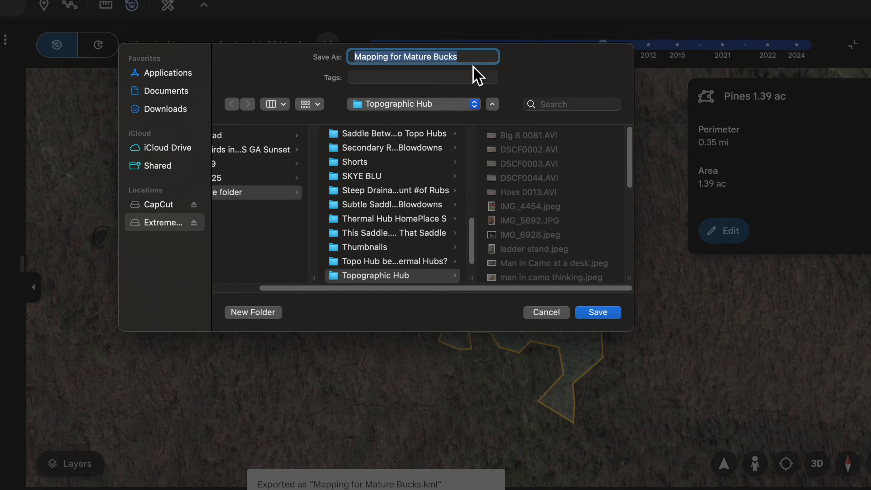
text(1.)
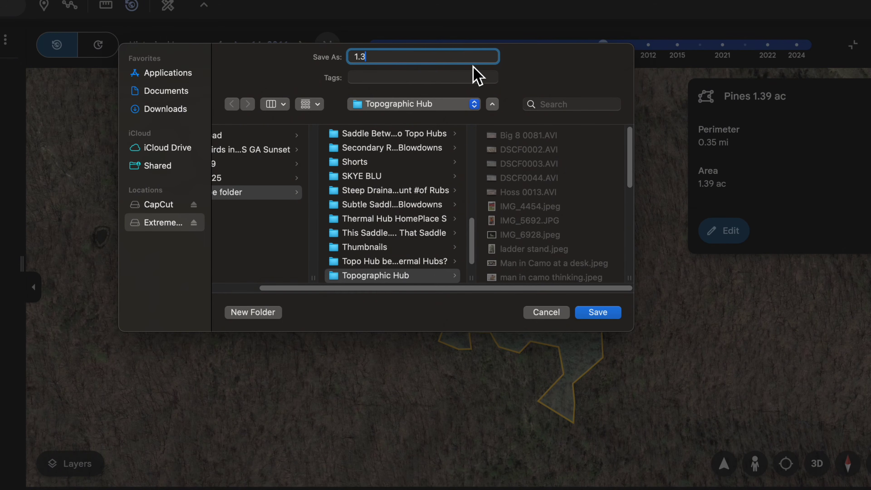
text(39 ac)
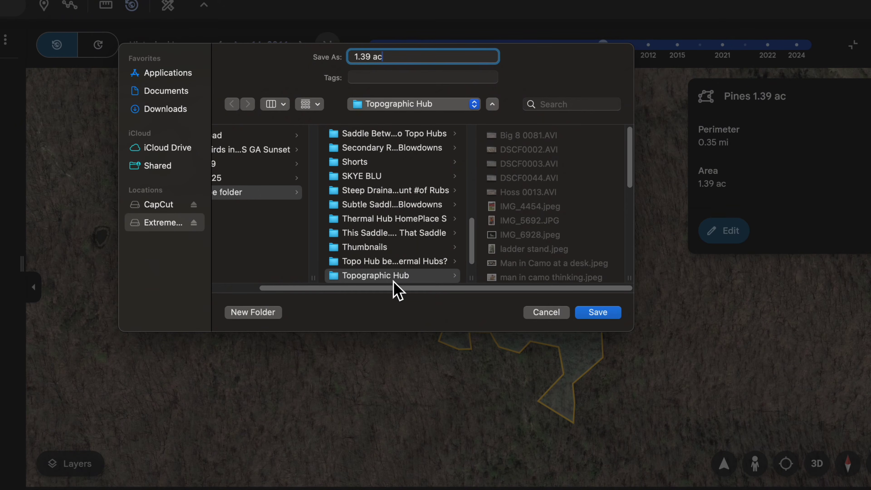
click(594, 315)
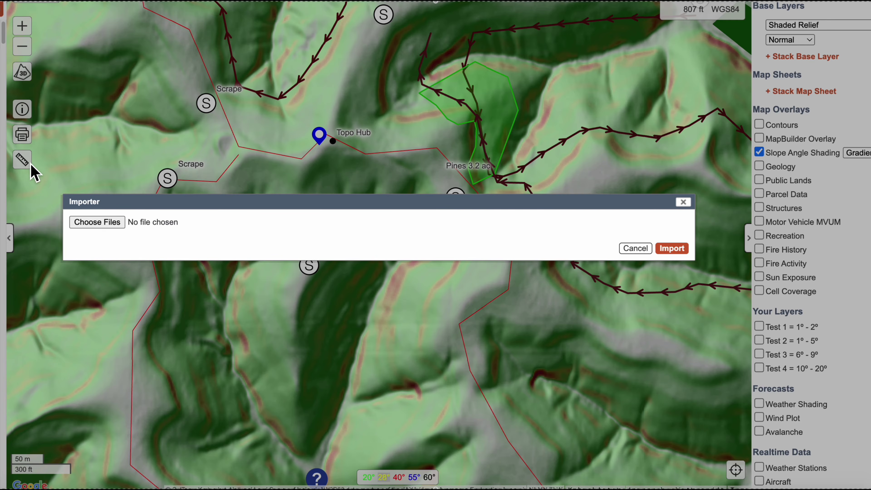
In CalTopo, load the exported KML file and import only the Pines 1.39 ac shape onto the map.
click(102, 222)
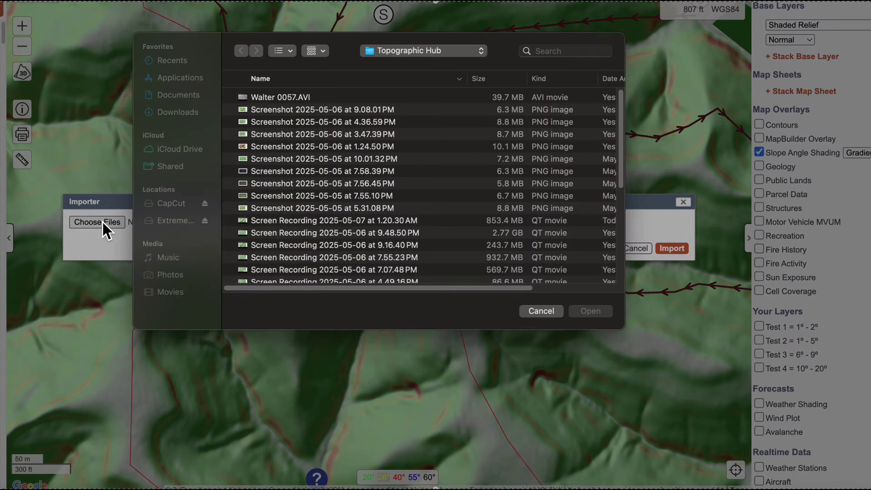
scroll(343, 206, down, 10)
click(291, 217)
click(591, 320)
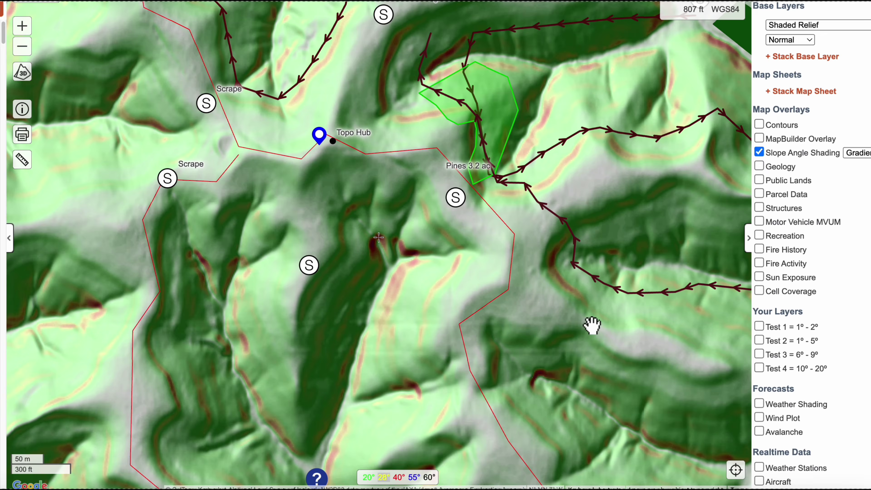
click(77, 194)
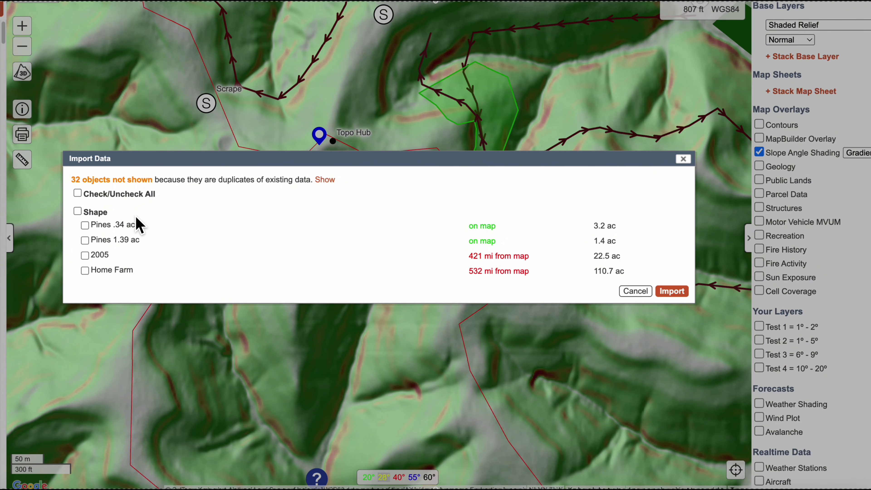
click(85, 241)
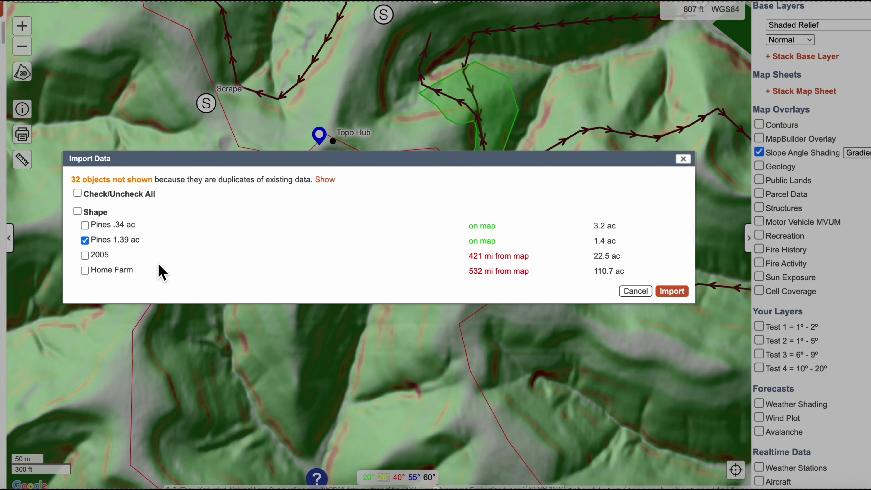
click(669, 293)
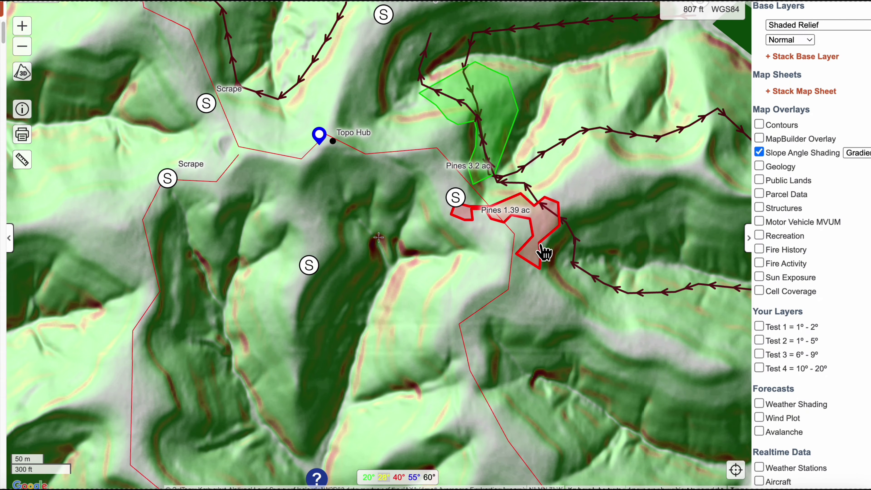
Change the Pines 1.39 ac polygon's color to green and its polygon fill to 40%.
click(547, 237)
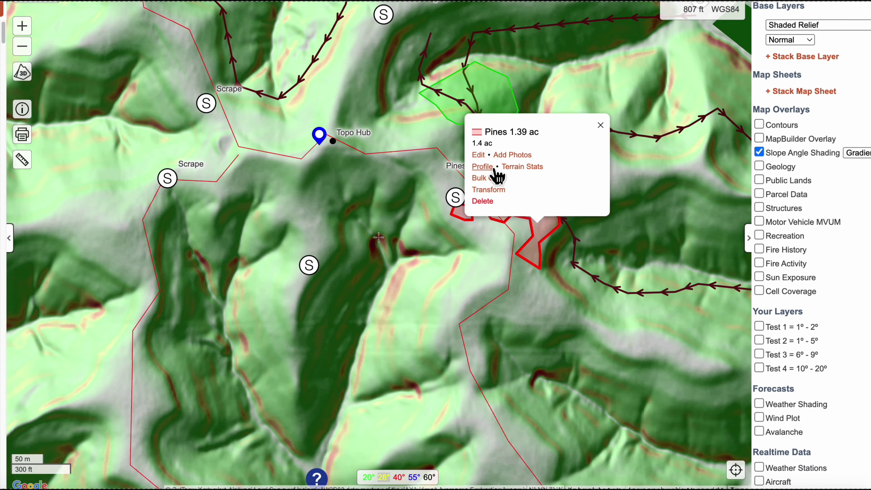
click(480, 158)
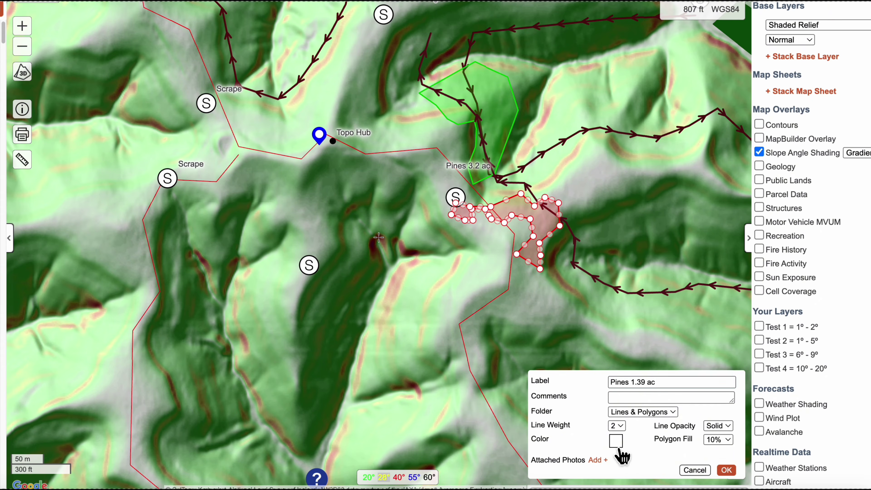
click(616, 440)
click(316, 164)
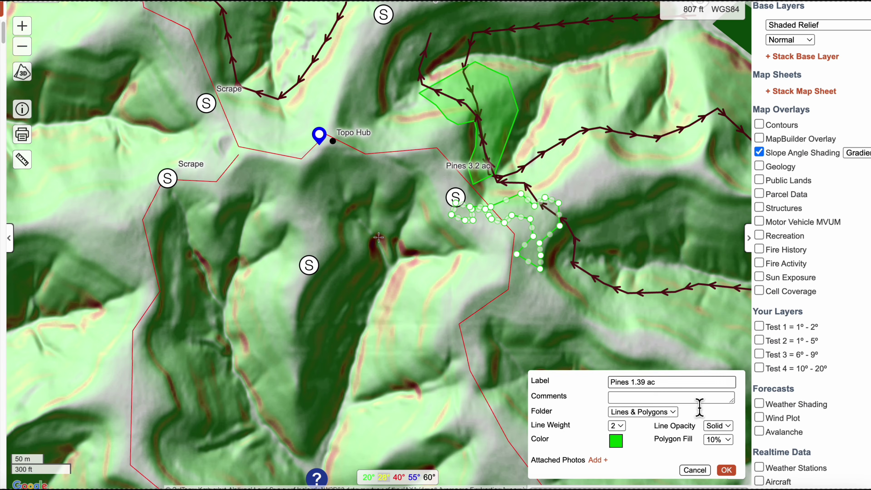
click(717, 439)
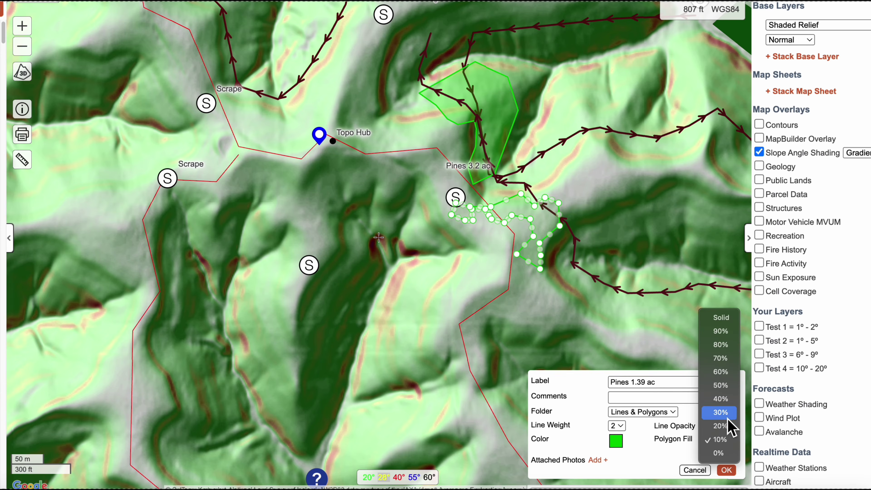
click(730, 401)
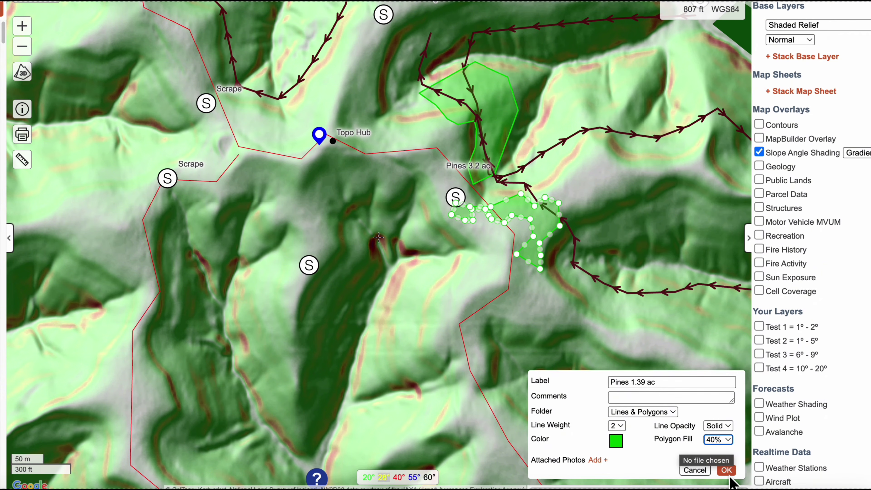
click(726, 470)
drag(556, 332, 549, 394)
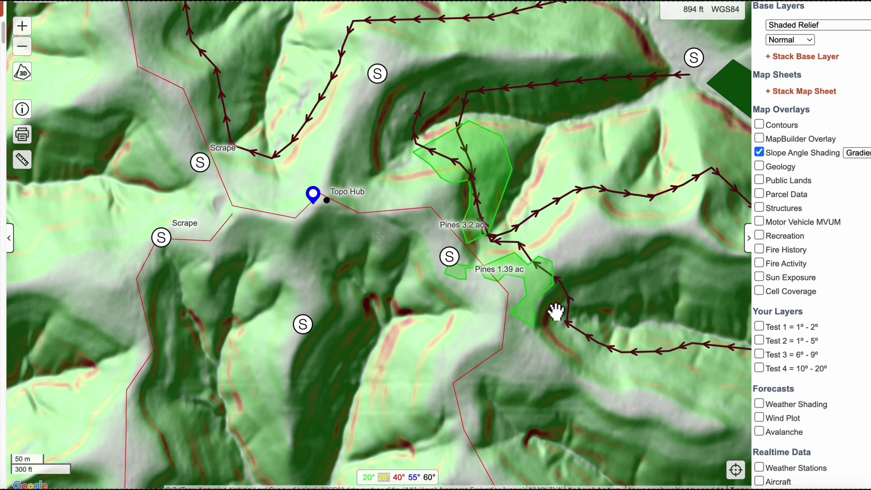
In Google Earth's April 14, 2011 imagery, examine the woods between the pines polygons and the small pond west of the Topo Hub marker.
scroll(554, 309, up, 2)
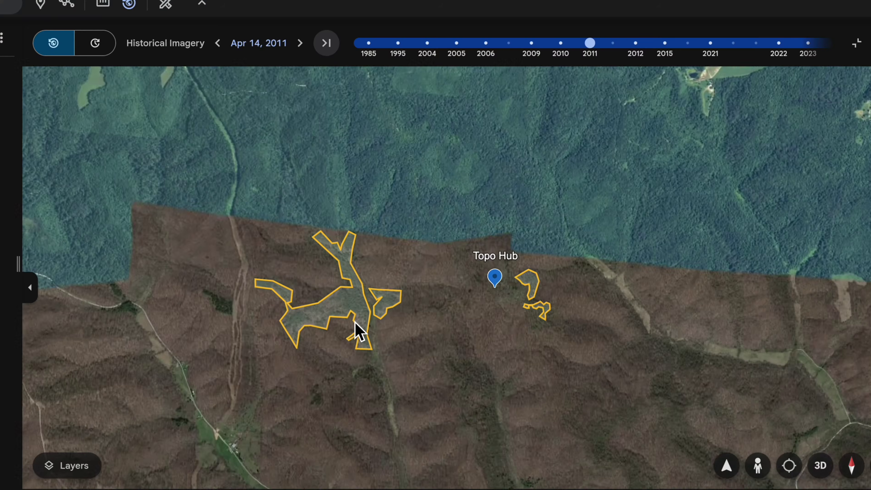
scroll(354, 321, up, 5)
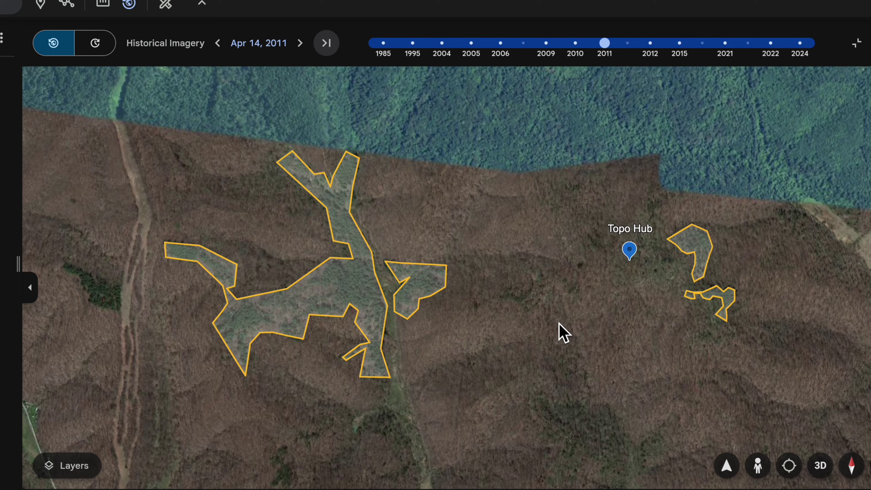
scroll(623, 286, up, 4)
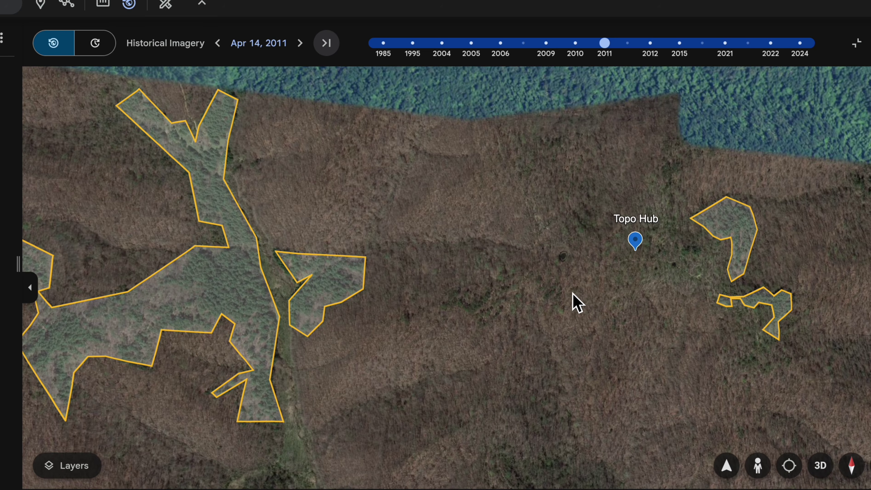
scroll(589, 296, up, 3)
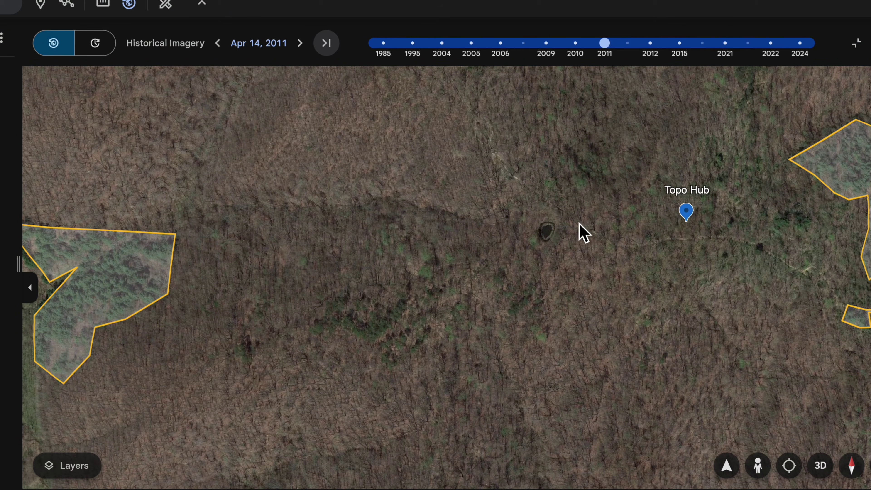
scroll(574, 244, up, 5)
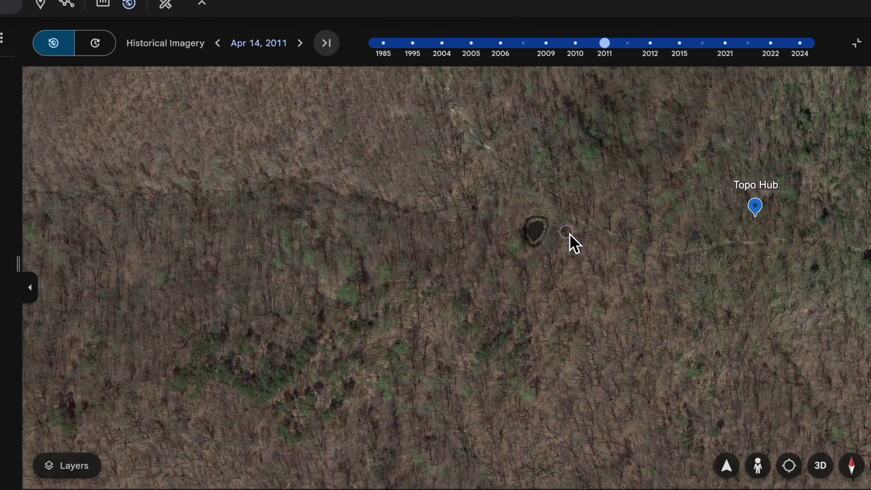
scroll(570, 237, up, 5)
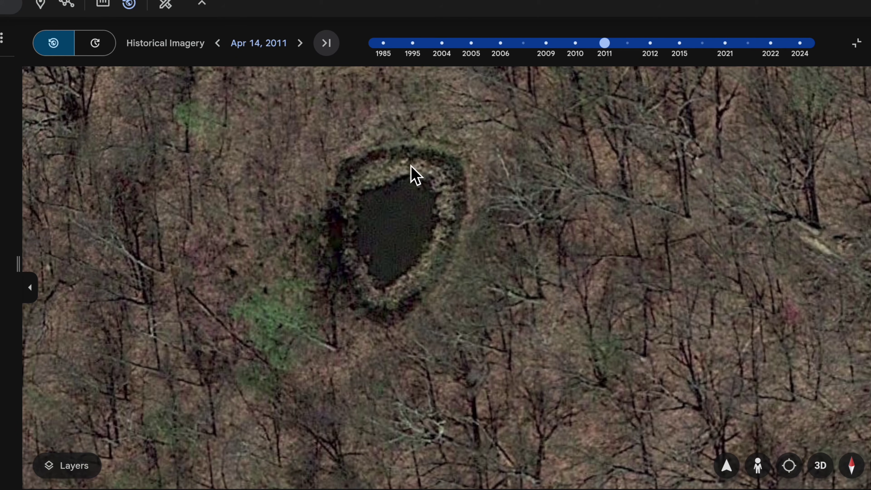
scroll(430, 273, down, 5)
scroll(430, 273, down, 3)
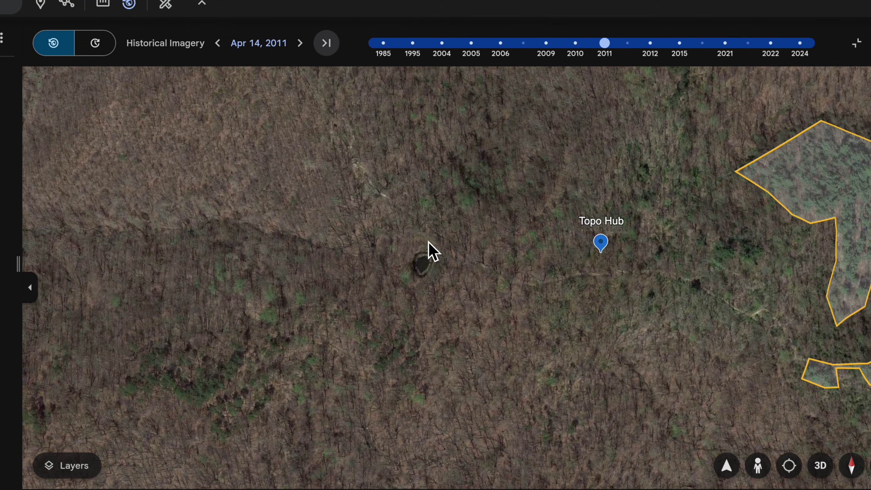
scroll(427, 241, down, 5)
scroll(428, 241, down, 3)
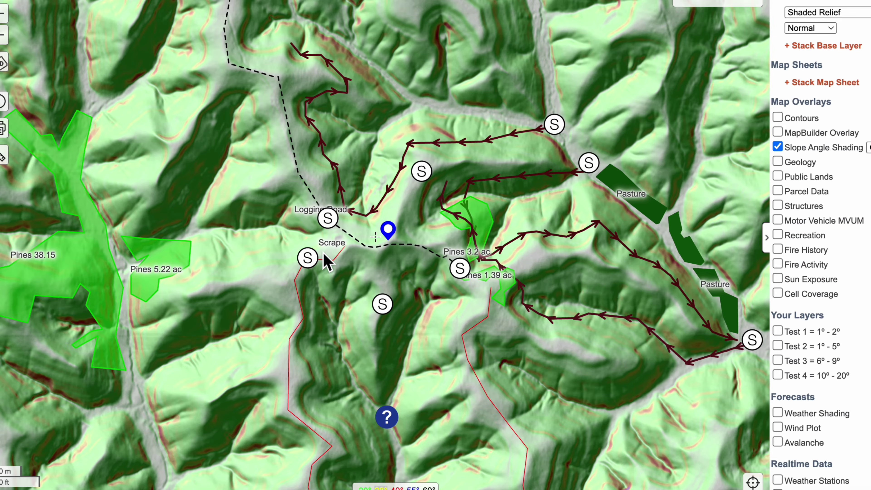
In CalTopo, draw a small blue four-sided polygon over the pond depression between the logging road and the scrape west of the hub marker.
key(plus)
key(plus)
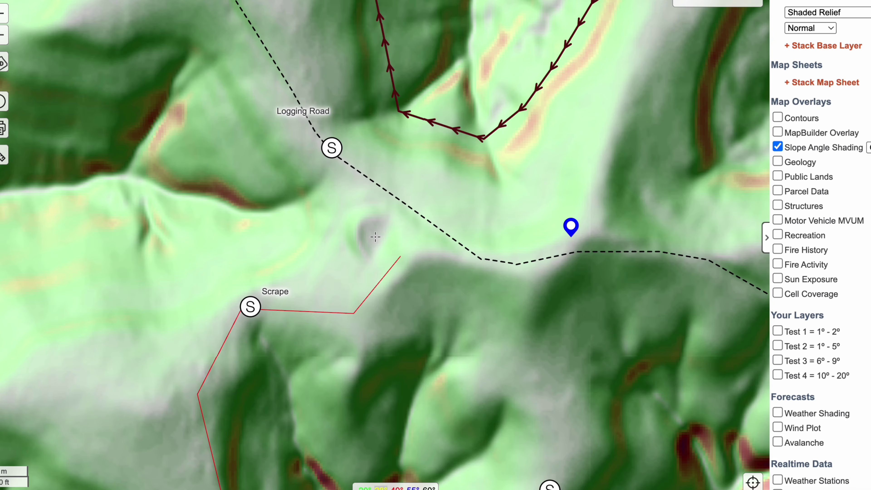
click(3, 43)
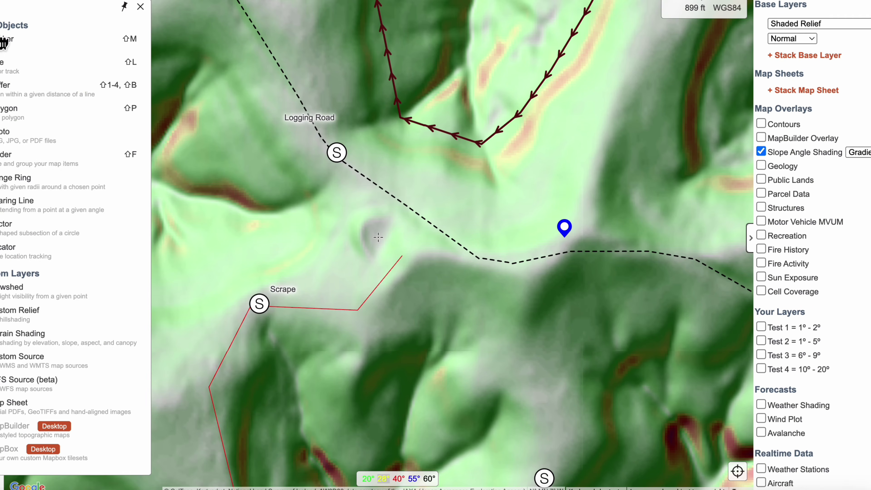
click(3, 109)
click(616, 452)
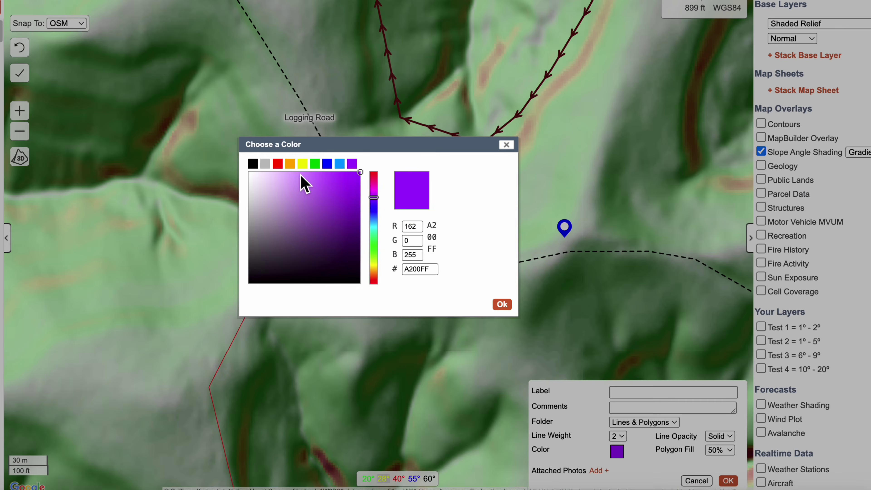
click(327, 164)
click(501, 304)
click(360, 229)
click(369, 253)
click(394, 220)
double_click(381, 217)
click(728, 481)
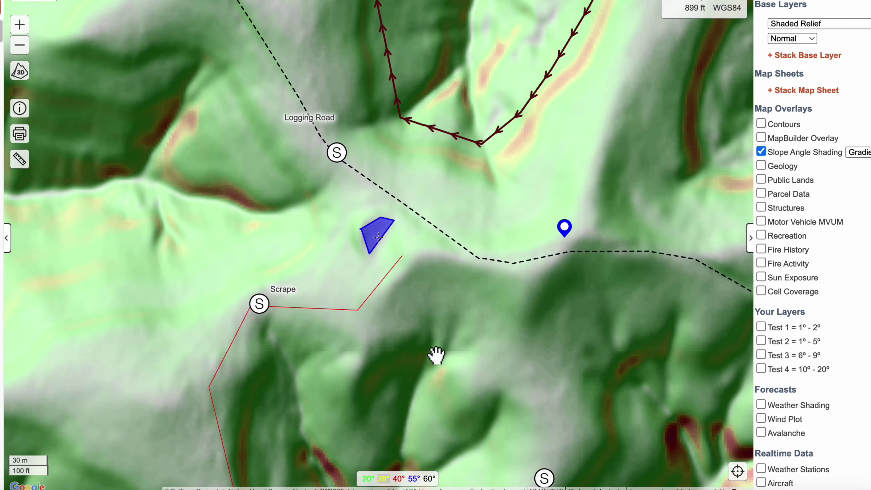
Examine the terrain around the small blue pond polygon and along the ridge west to the Pines 5.22 ac polygon.
scroll(436, 355, down, 2)
drag(445, 361, 434, 316)
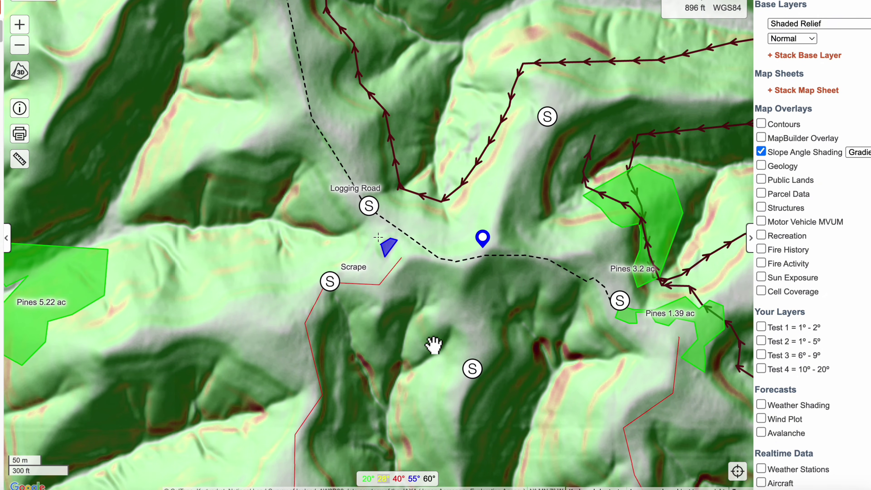
scroll(434, 344, down, 2)
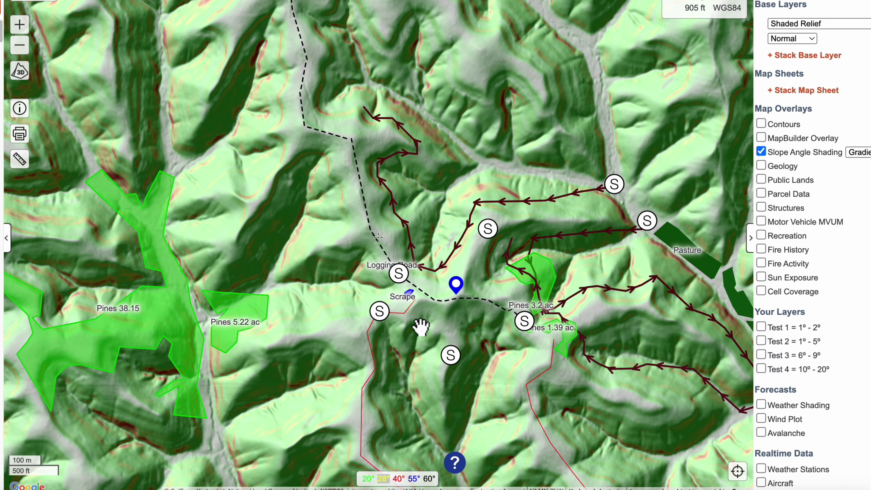
scroll(420, 326, up, 3)
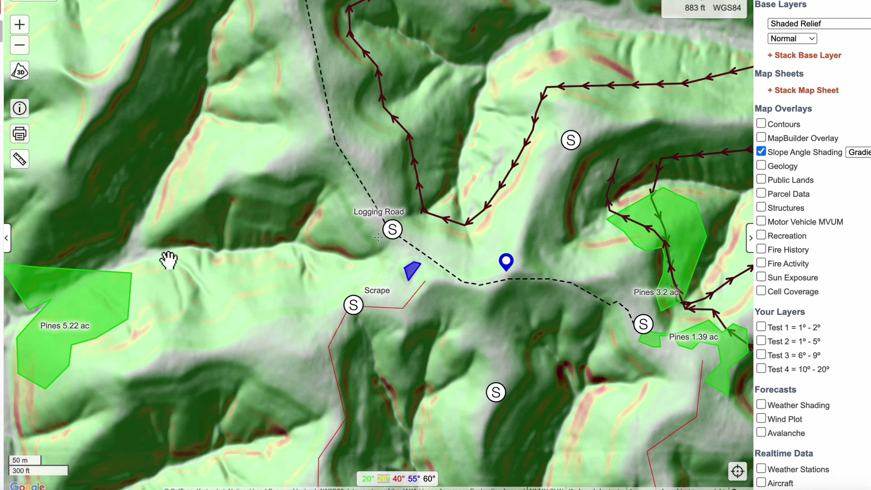
click(469, 346)
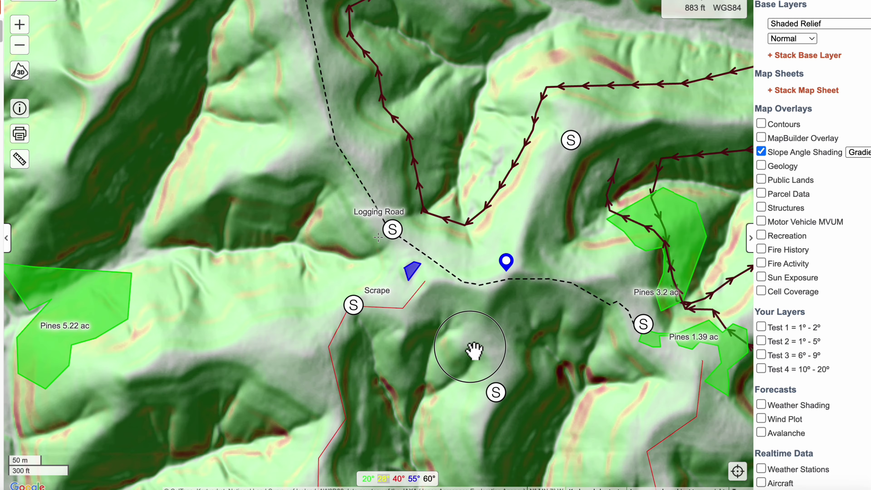
drag(474, 350, 432, 299)
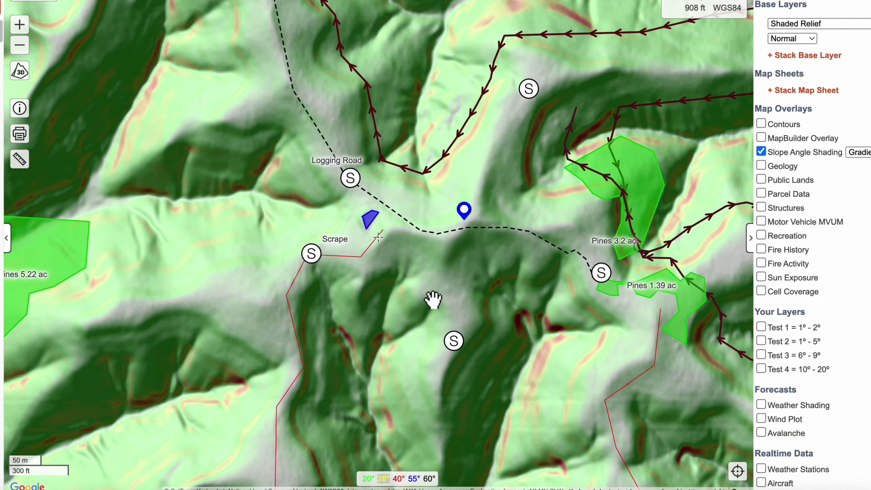
drag(101, 193, 404, 171)
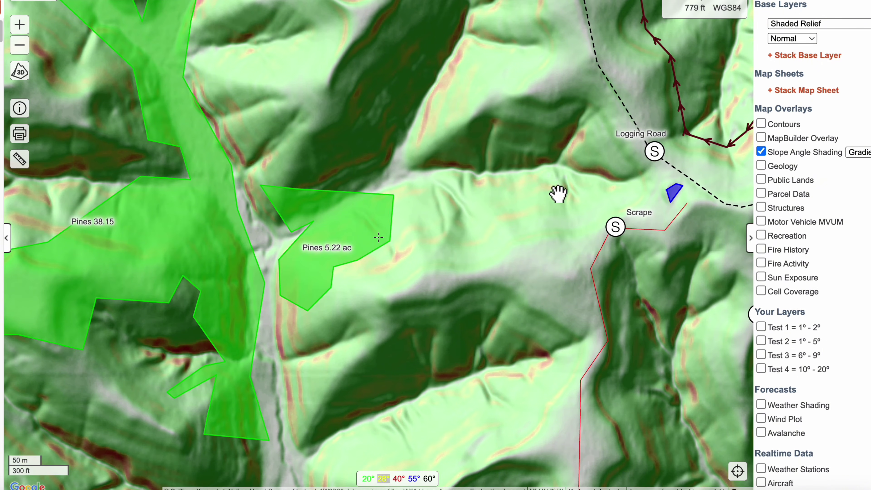
drag(531, 207, 253, 201)
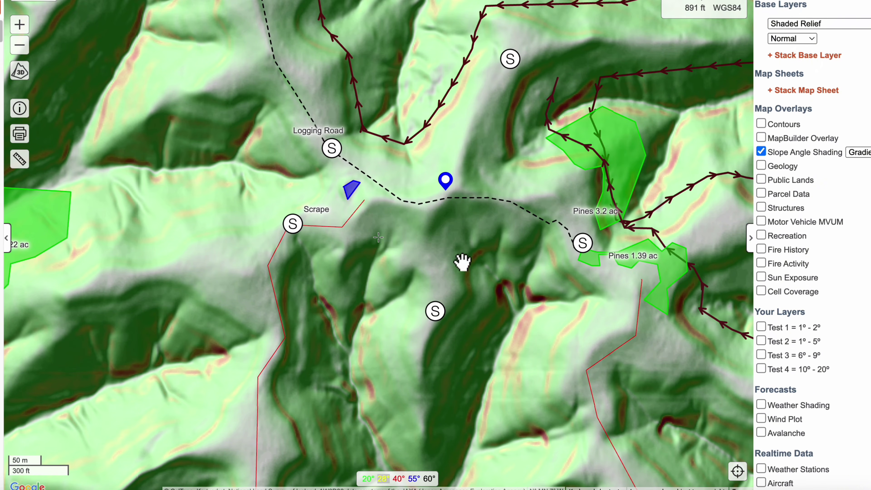
View the details of the dashed Logging Road line northwest of the hub marker and dismiss them.
scroll(486, 268, down, 2)
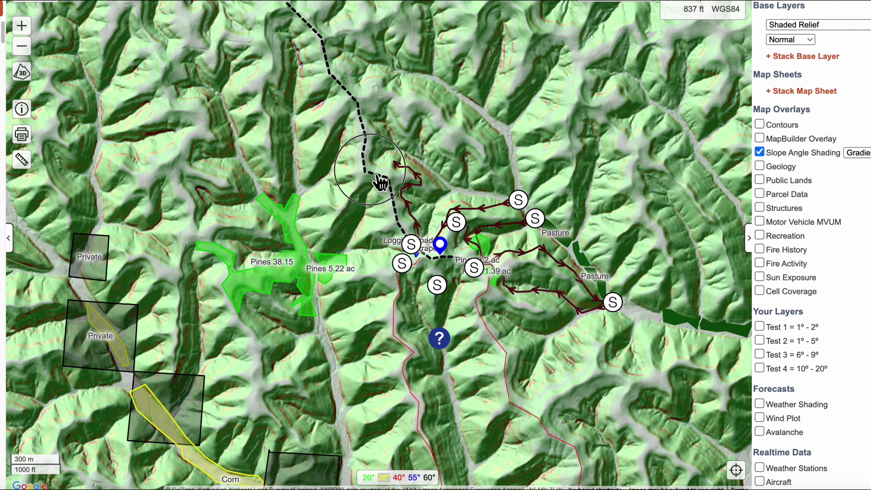
click(369, 171)
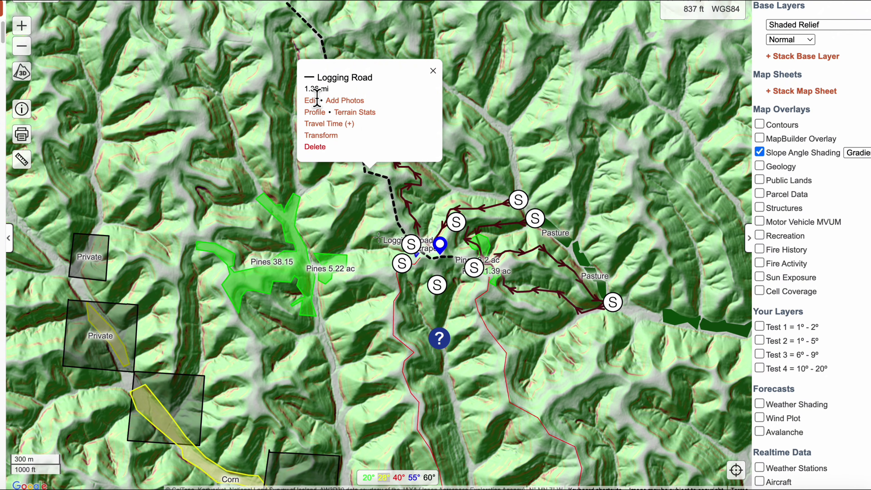
click(432, 71)
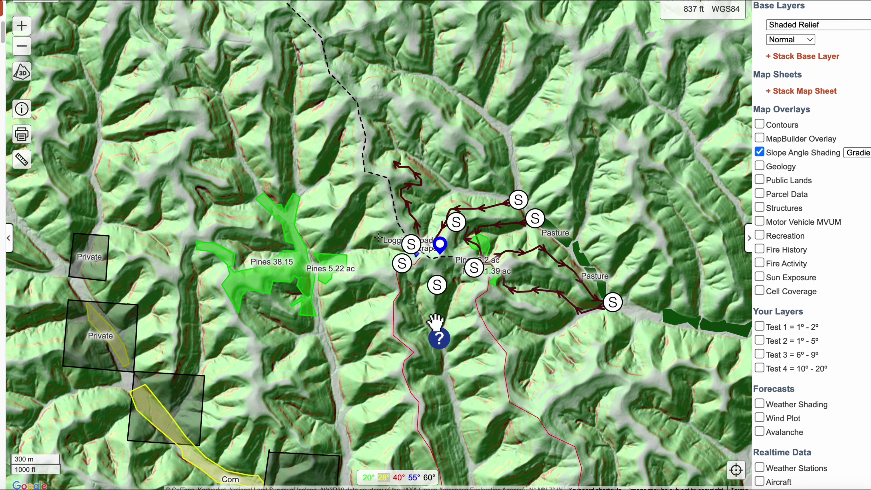
Measure a distance from the drainage junction near the question-mark marker up the northeast draw, and examine the surrounding valley floor.
scroll(450, 375, up, 3)
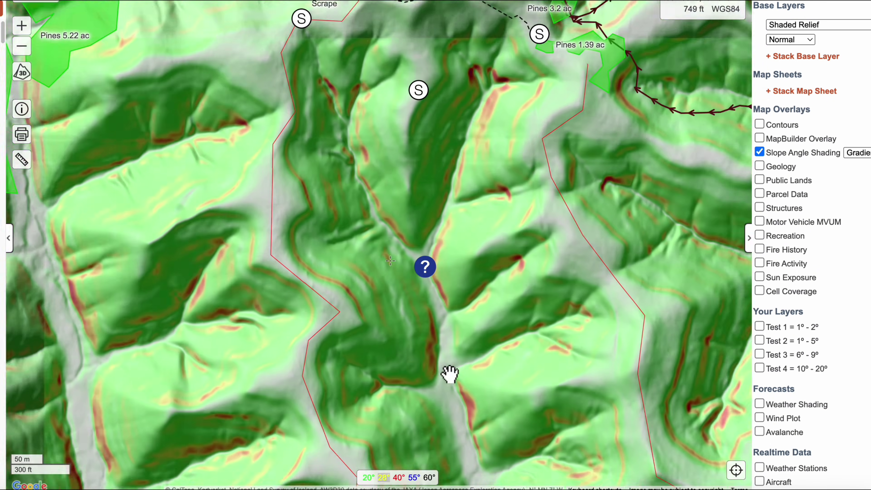
scroll(421, 283, up, 2)
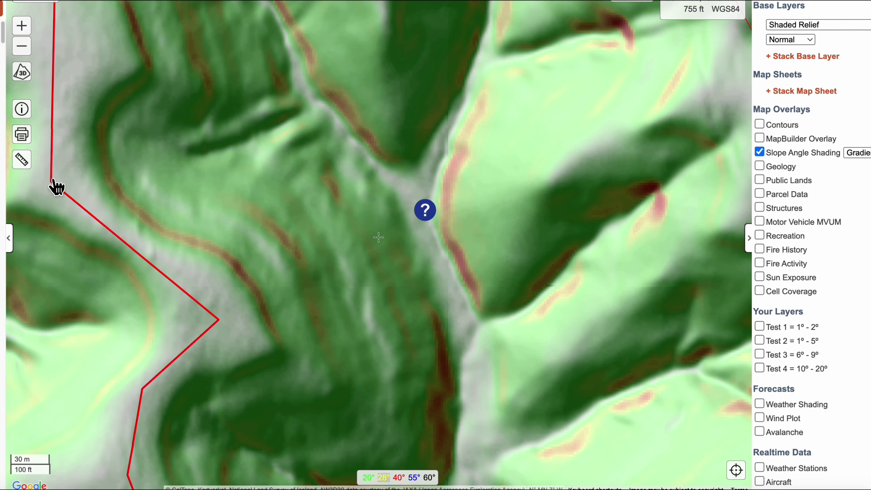
click(33, 165)
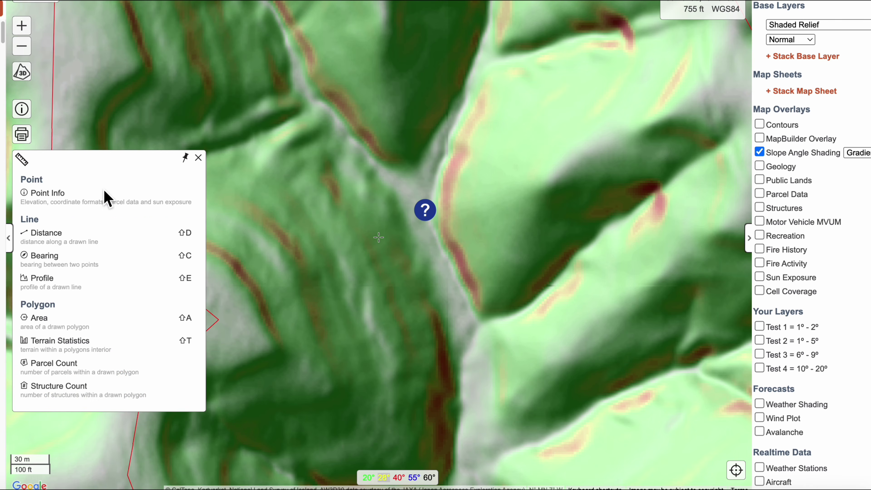
click(58, 235)
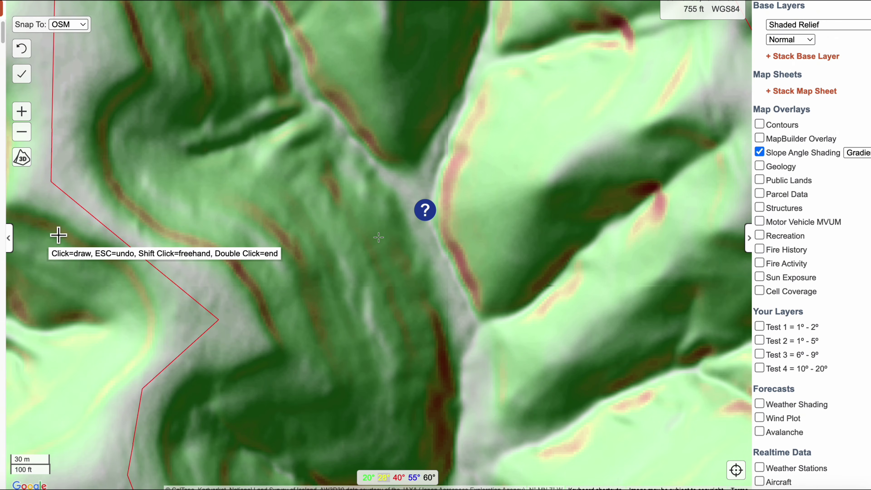
double_click(410, 179)
click(491, 5)
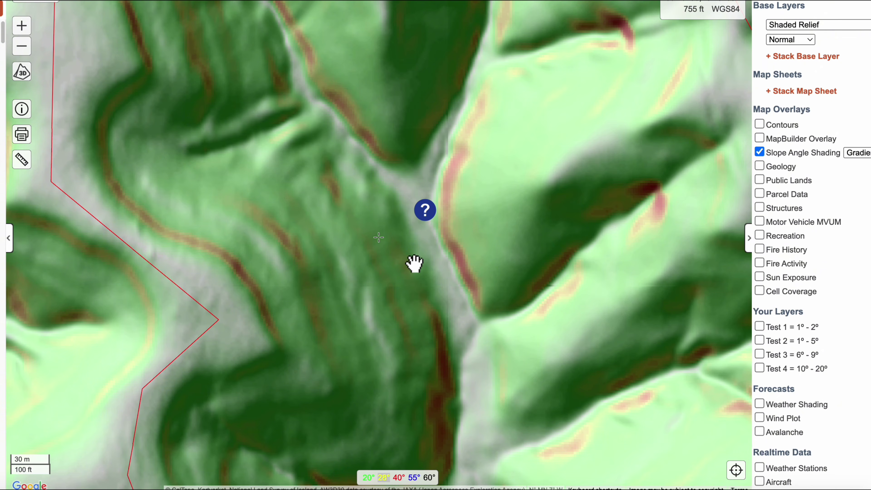
scroll(414, 263, down, 2)
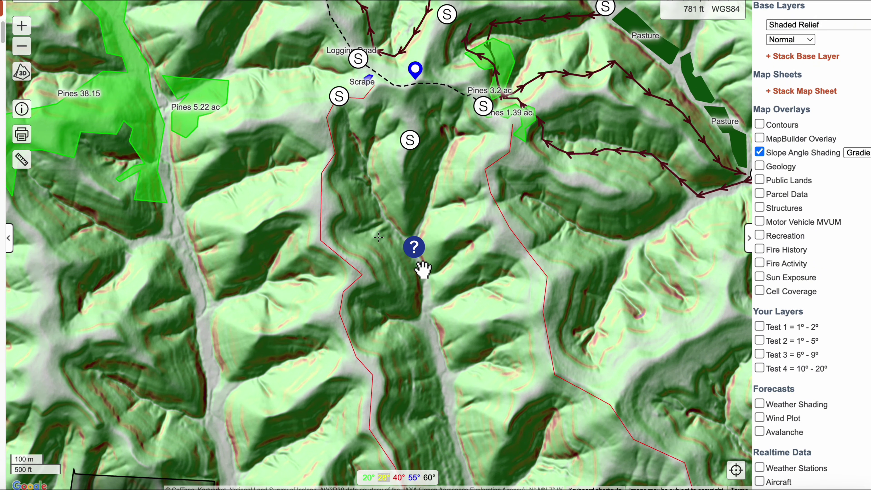
scroll(423, 264, up, 1)
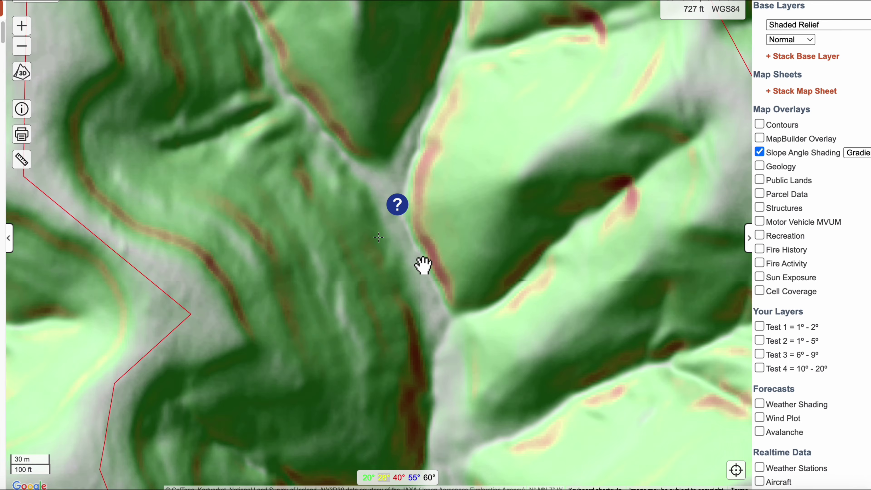
scroll(423, 264, down, 1)
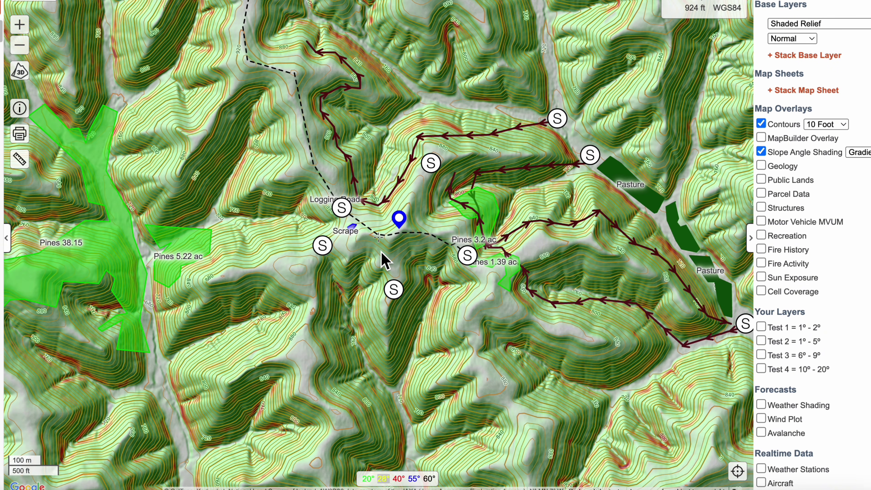
With 10-foot contours shown, examine the draws and the central spur south of the hub marker.
scroll(381, 253, up, 2)
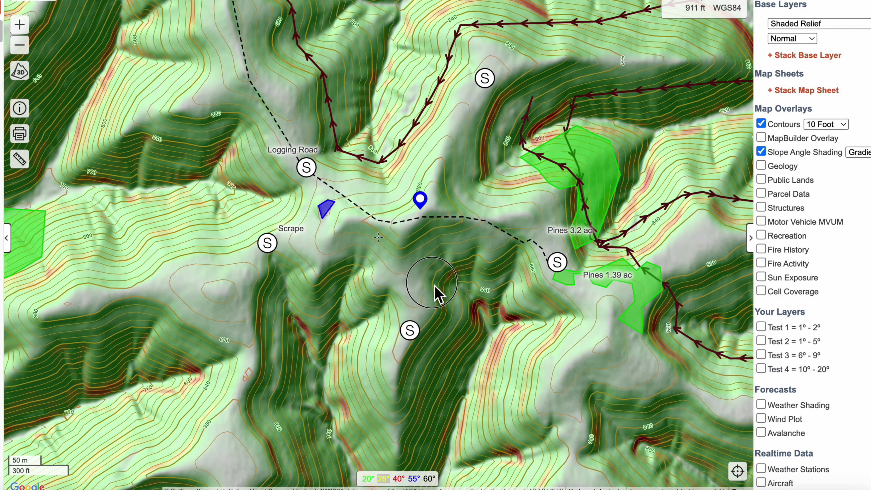
drag(446, 264, 417, 288)
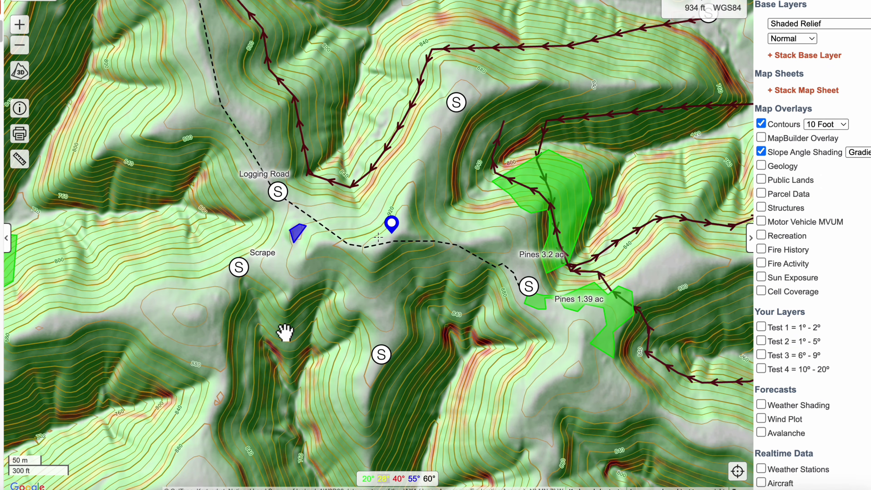
click(319, 335)
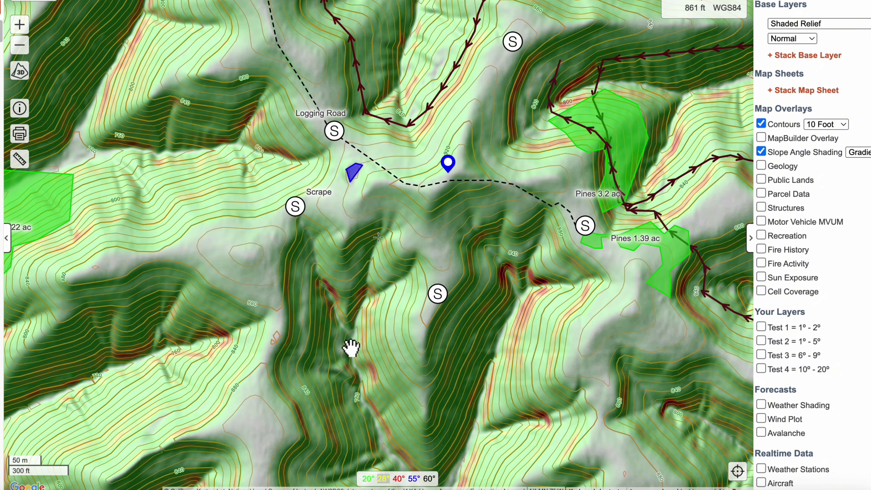
drag(350, 346, 349, 290)
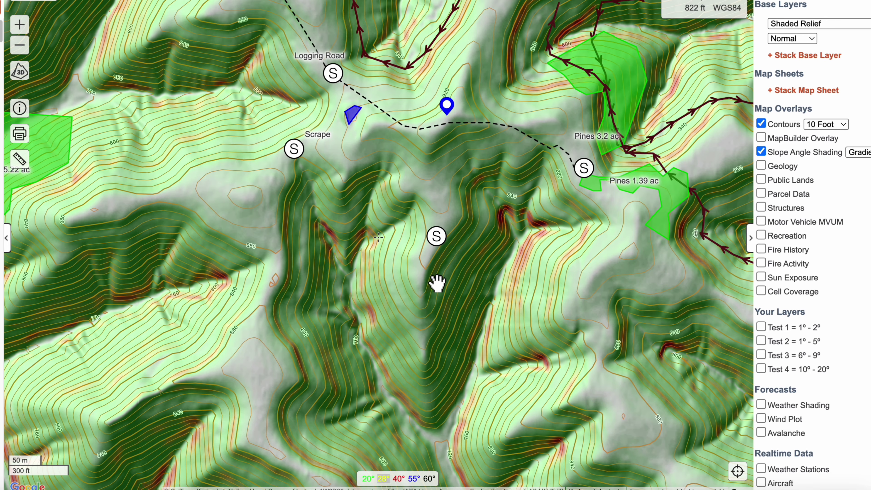
drag(437, 283, 428, 262)
scroll(430, 257, up, 3)
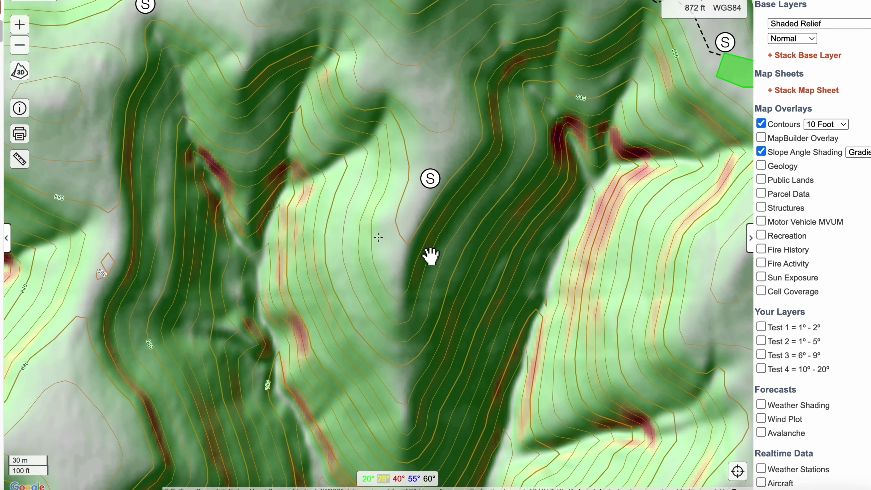
scroll(430, 255, down, 3)
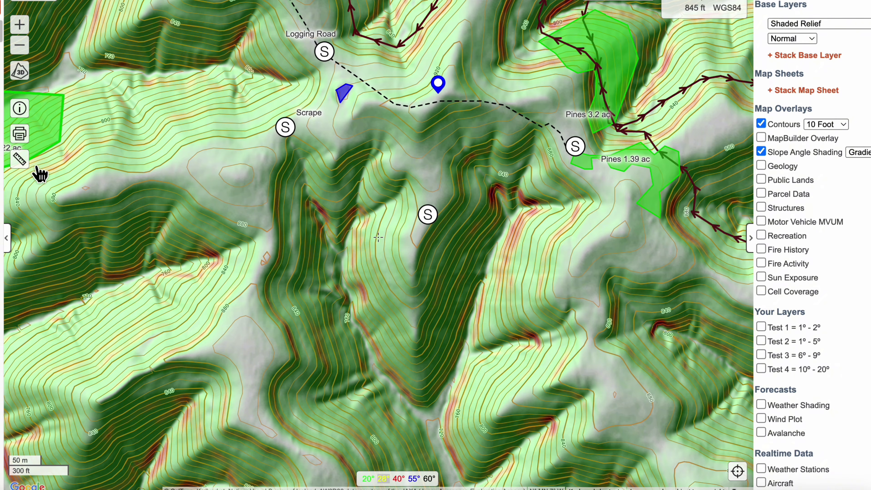
Examine the steep draw heads between the central spur and Pines 1.39 ac, the drainage junction below the spur, and the wider hub area.
mouse_move(33, 169)
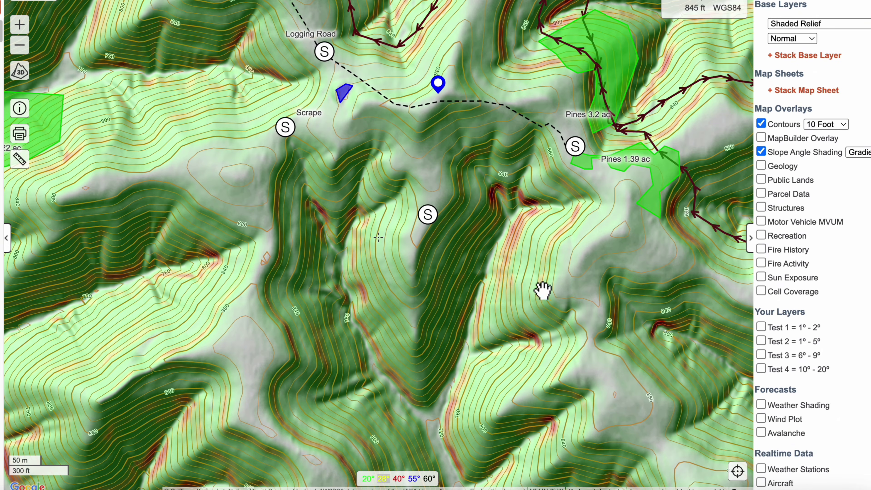
scroll(519, 169, up, 1)
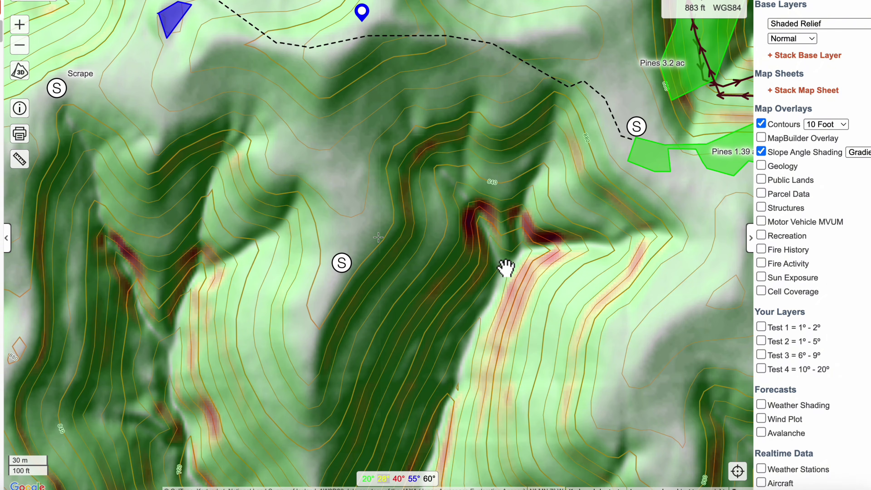
drag(345, 295, 425, 282)
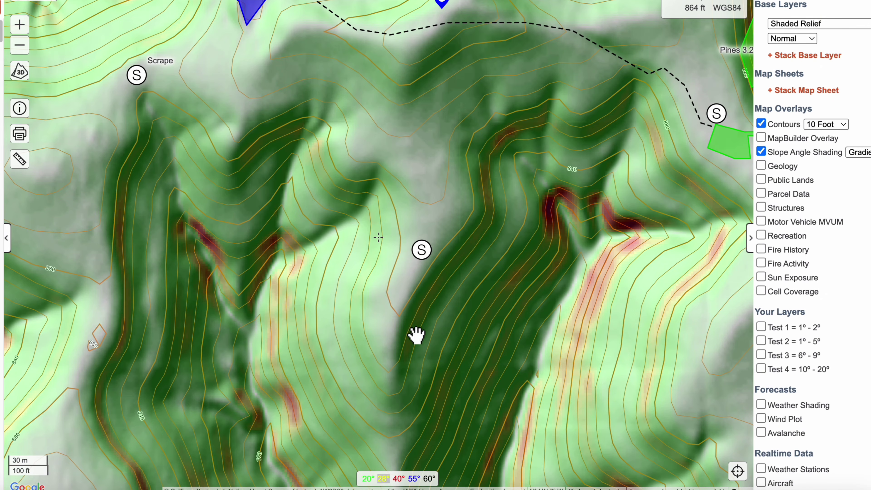
drag(414, 335, 424, 250)
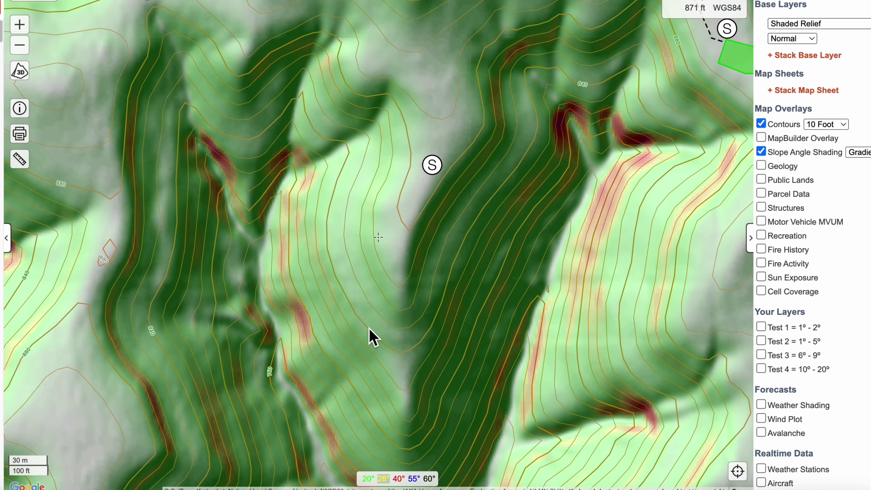
scroll(412, 287, down, 2)
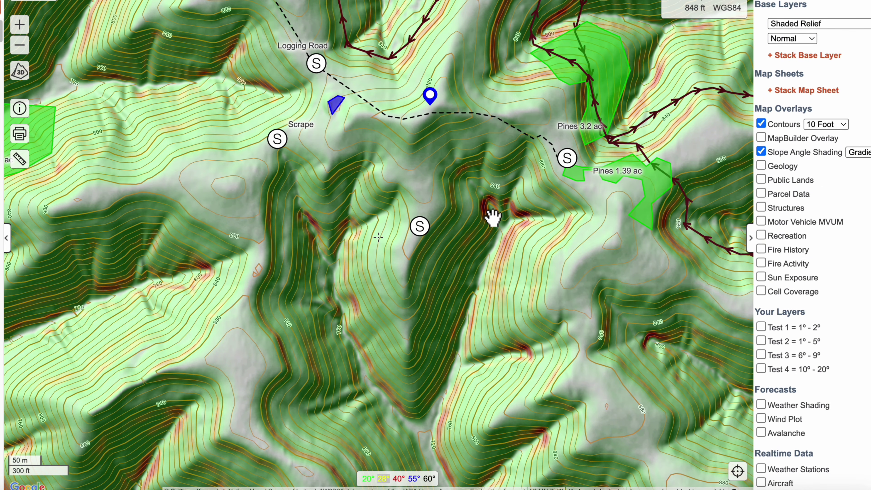
scroll(492, 211, up, 2)
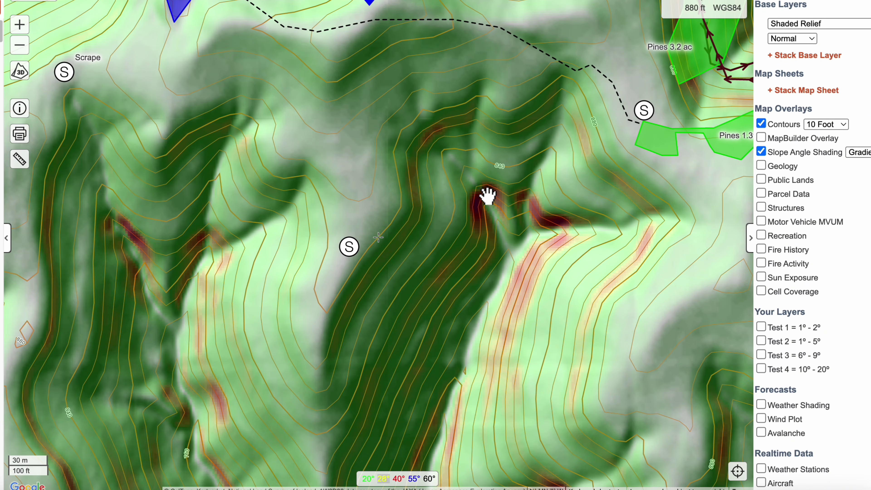
scroll(323, 370, down, 2)
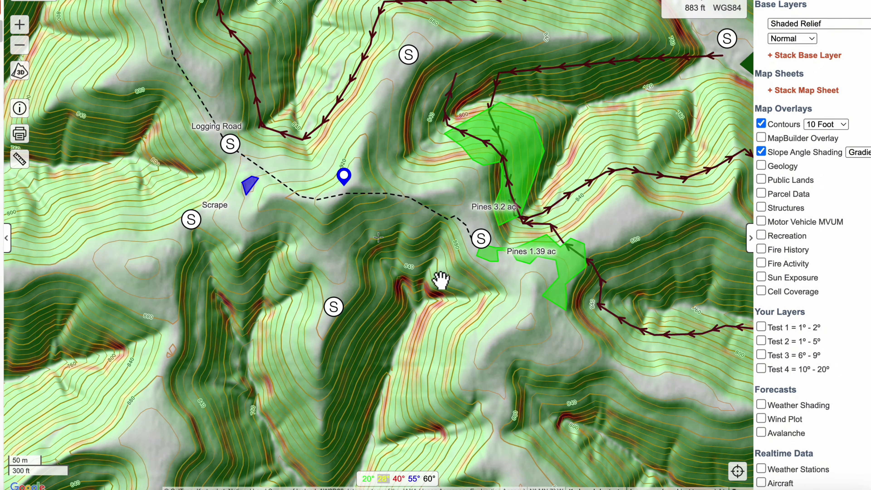
scroll(393, 251, up, 2)
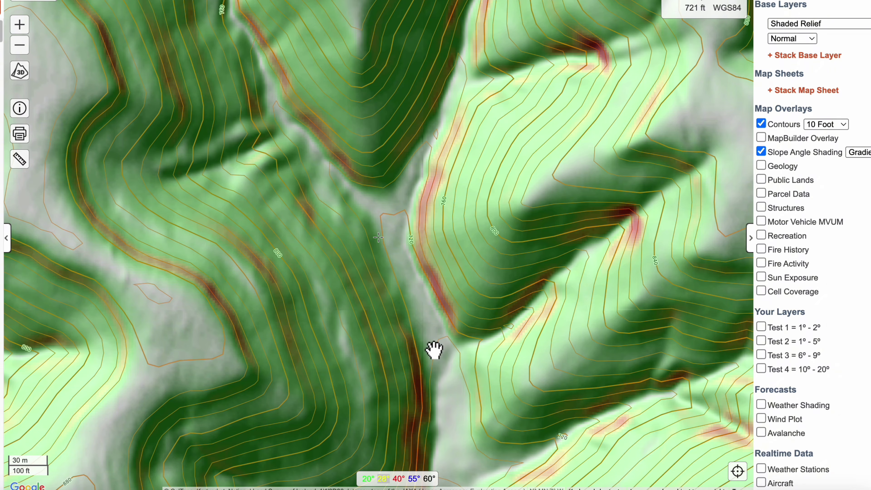
drag(457, 306, 454, 239)
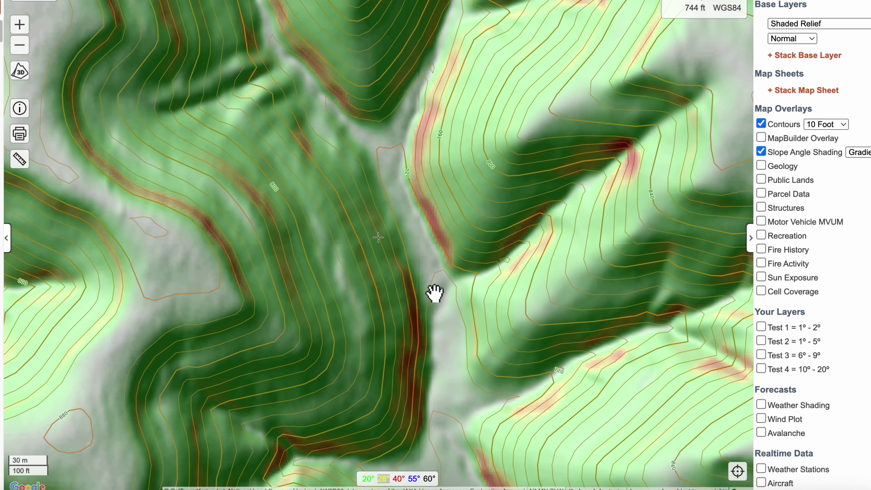
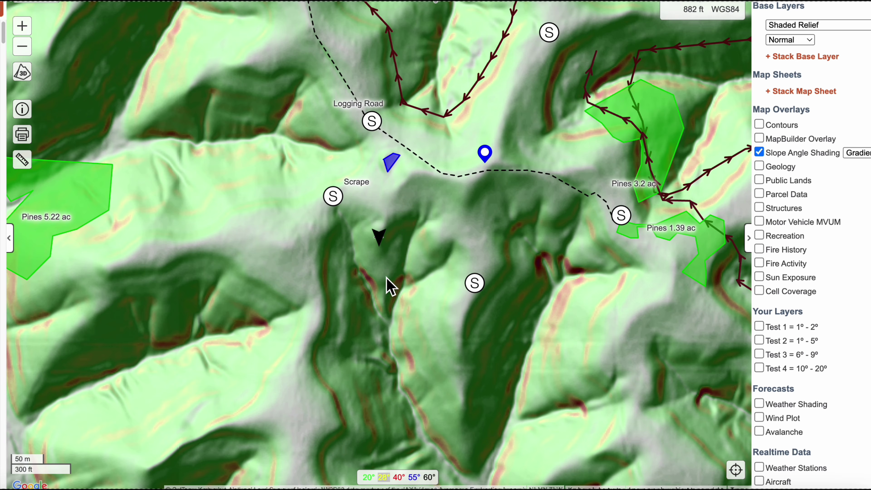
scroll(395, 293, down, 3)
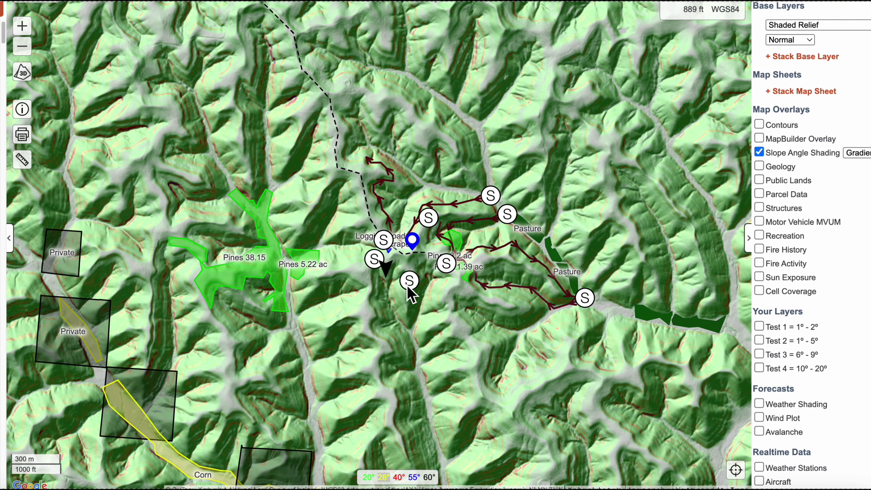
With slope angle shading on, examine the ridge spoke between Pines 5.22 ac and the Scrape, and the draws and spurs around the hub marker.
scroll(412, 302, up, 2)
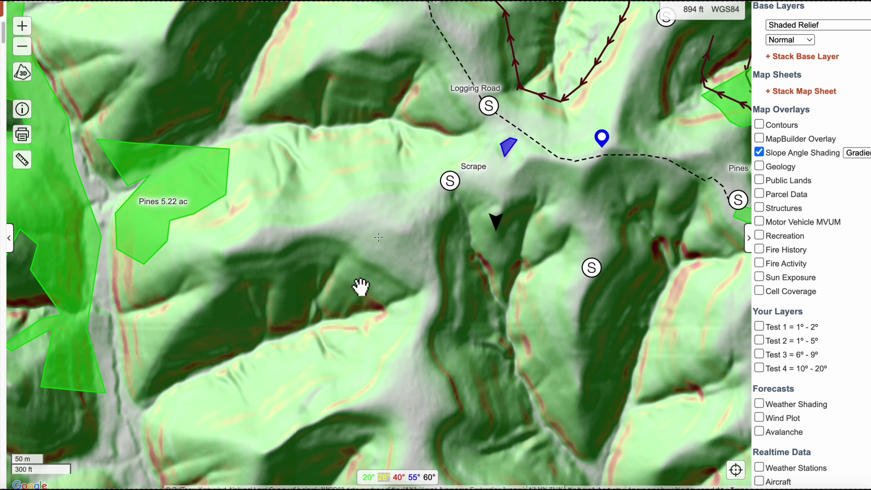
drag(359, 286, 384, 236)
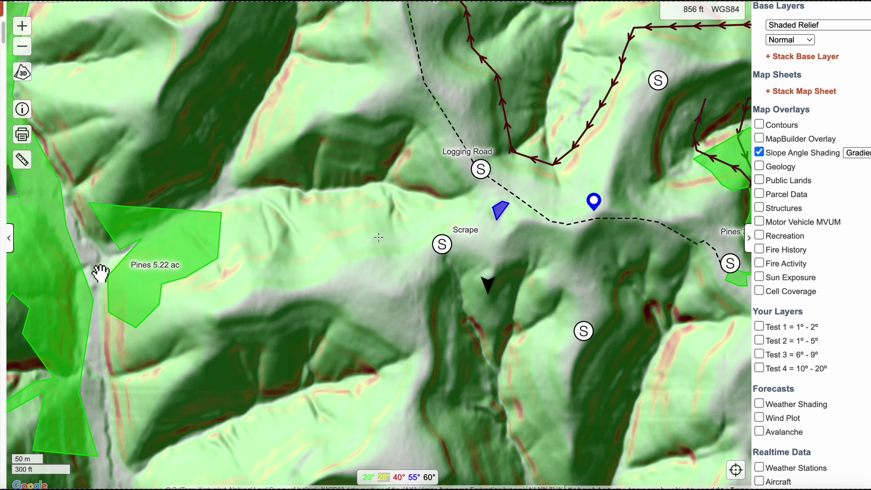
click(100, 276)
scroll(371, 235, down, 2)
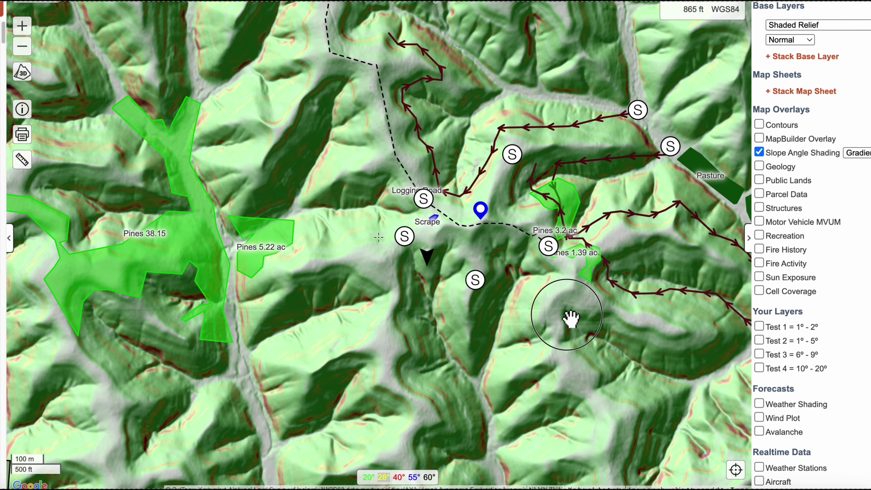
drag(569, 317, 443, 347)
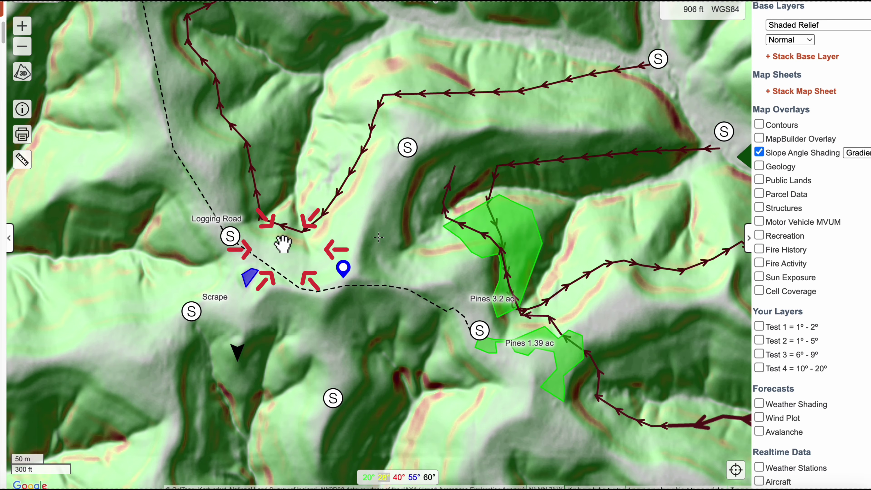
drag(422, 211, 389, 257)
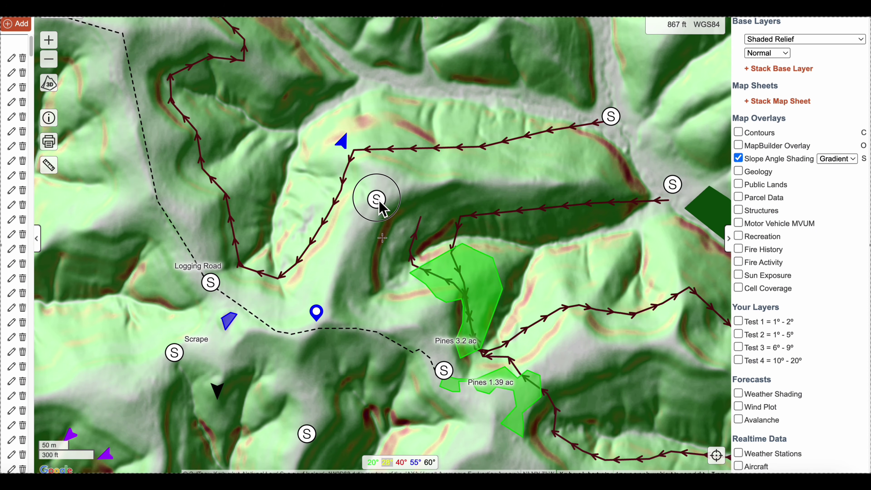
mouse_move(363, 209)
mouse_down()
mouse_move(407, 254)
mouse_move(428, 306)
mouse_move(420, 305)
mouse_move(446, 260)
mouse_move(487, 96)
mouse_up()
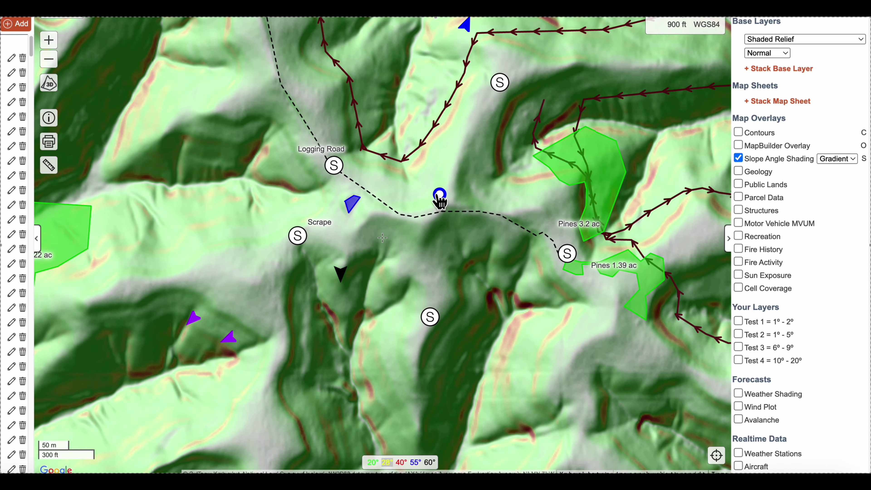
Examine the blue arrow locations on the spoke north of the hub marker, and the spurs and draws east around Pines 3.2 ac and 1.39 ac.
scroll(412, 273, down, 2)
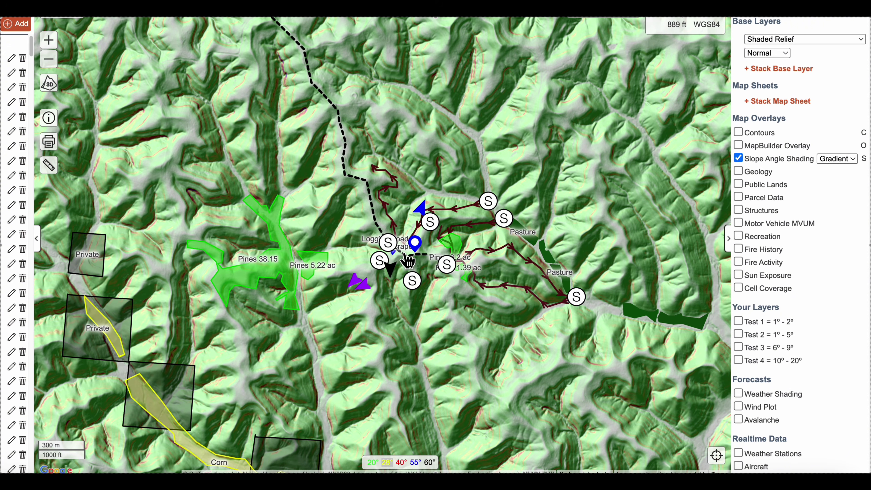
scroll(405, 237, up, 3)
scroll(405, 236, down, 1)
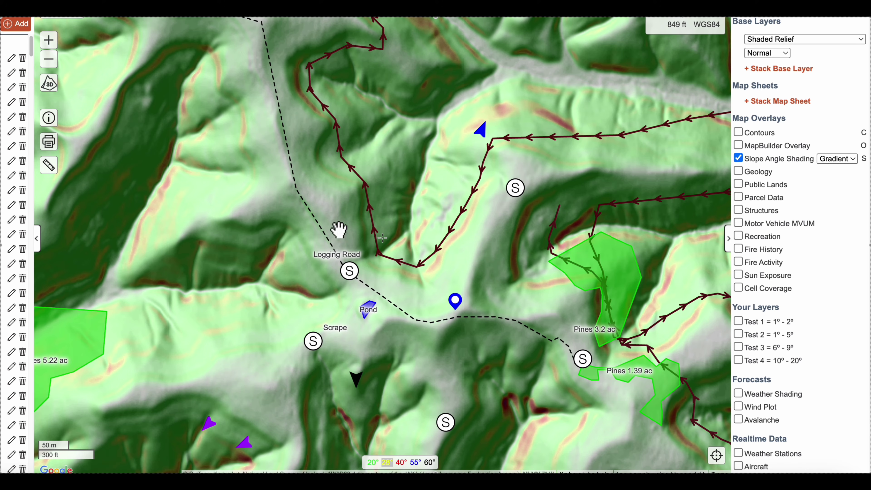
drag(499, 167, 457, 215)
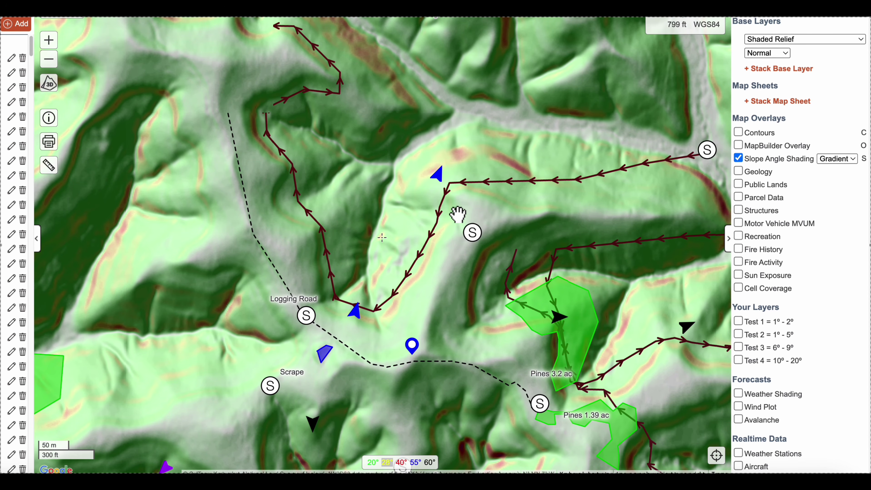
drag(465, 198, 445, 227)
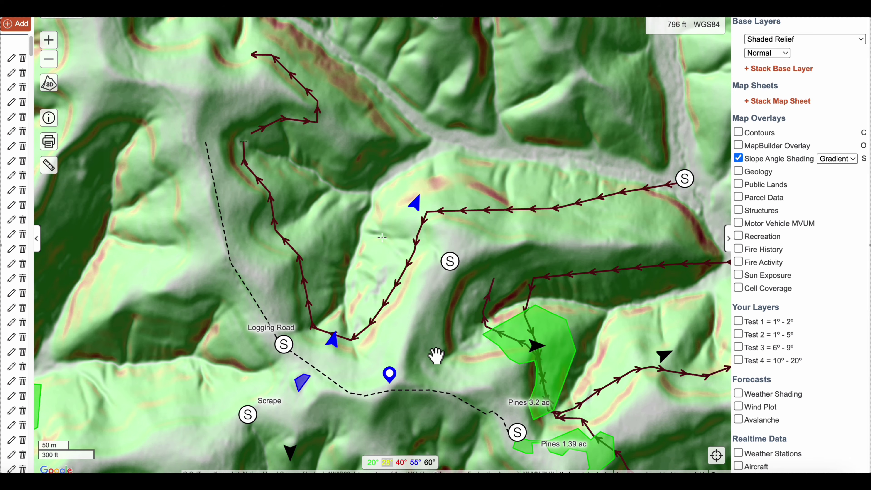
drag(435, 355, 375, 313)
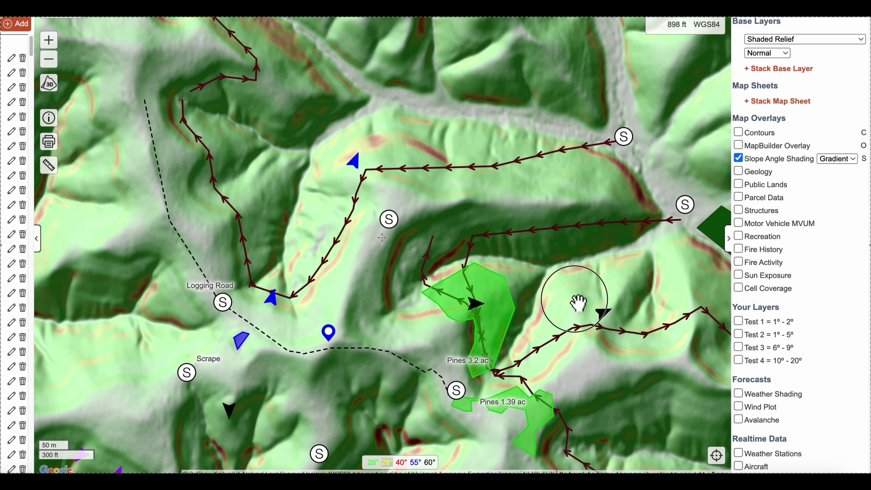
drag(577, 302, 544, 236)
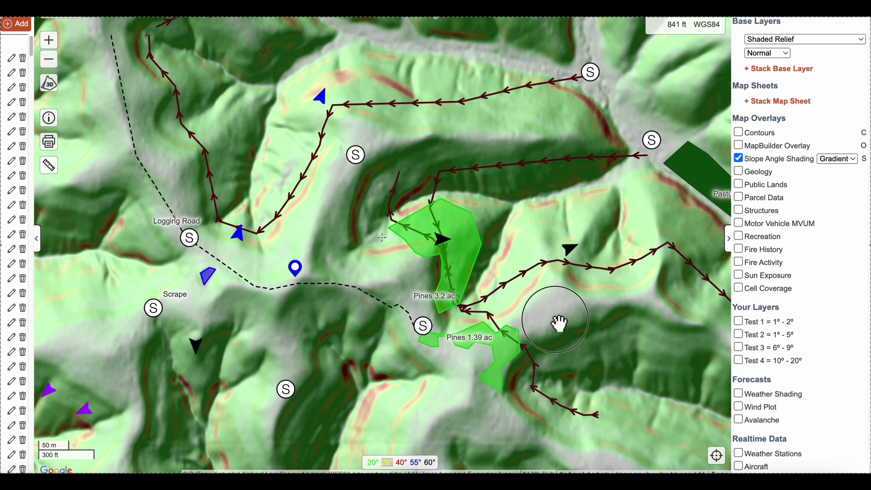
drag(557, 321, 534, 267)
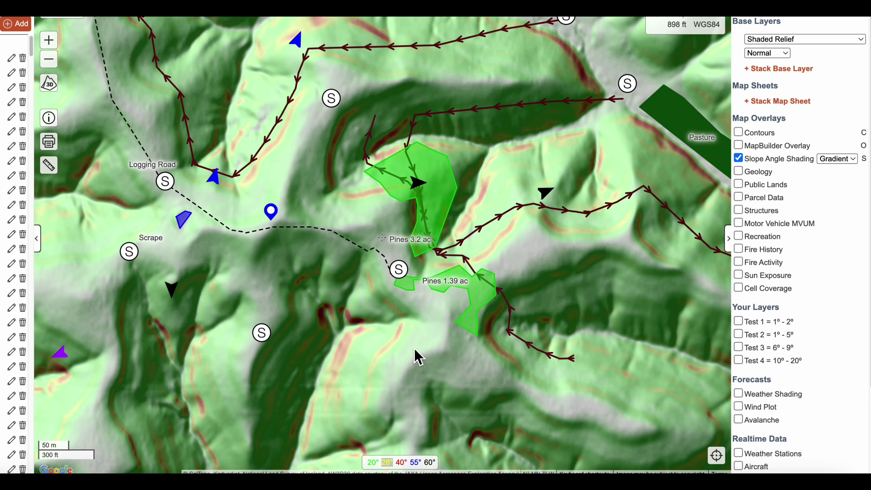
Review the marked travel routes and ridge spokes across the wider hub, from the western pines to the eastern pastures.
scroll(417, 357, down, 2)
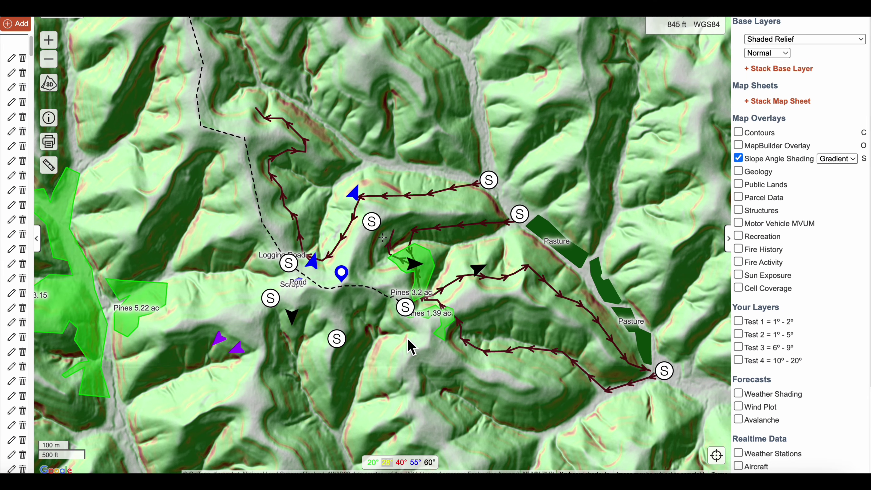
drag(402, 352, 430, 305)
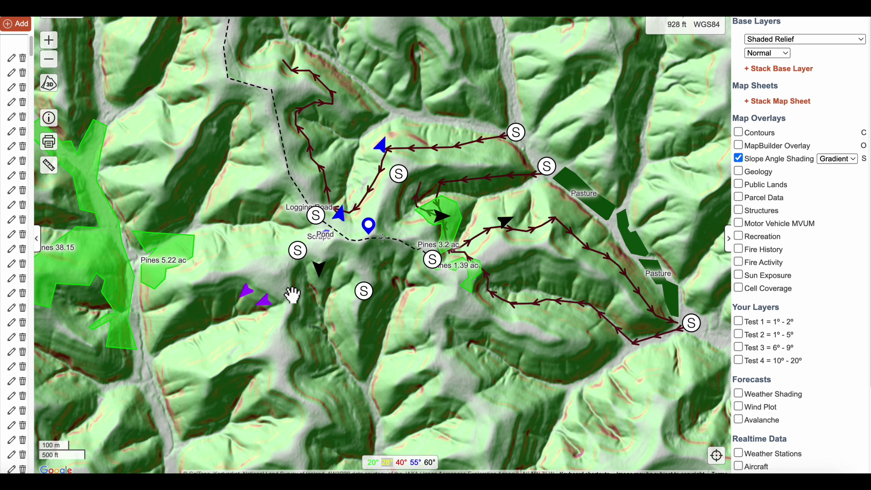
drag(259, 291, 342, 290)
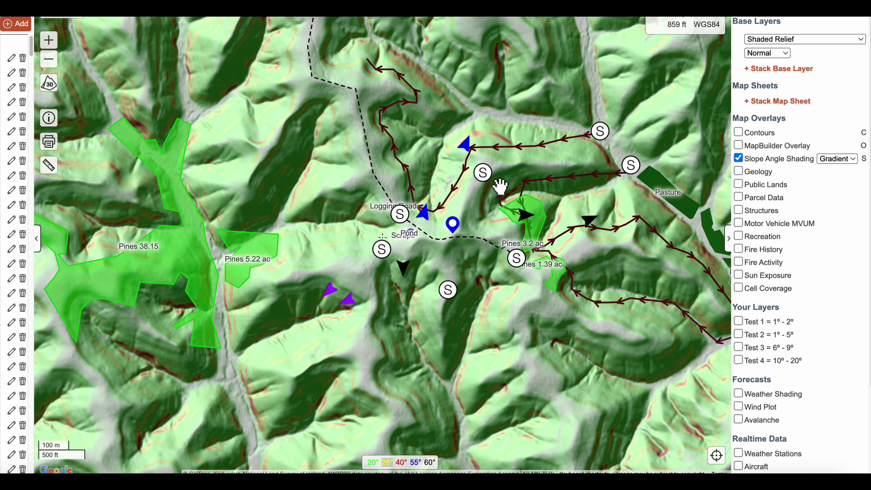
drag(540, 175, 424, 209)
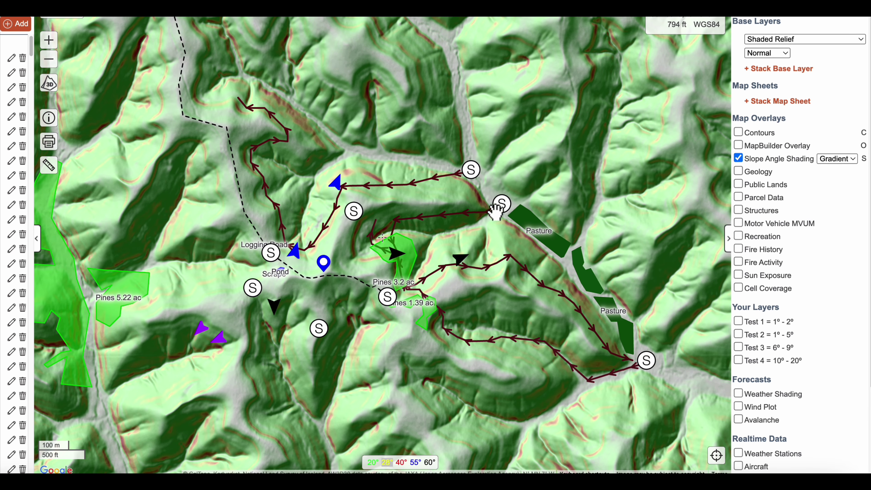